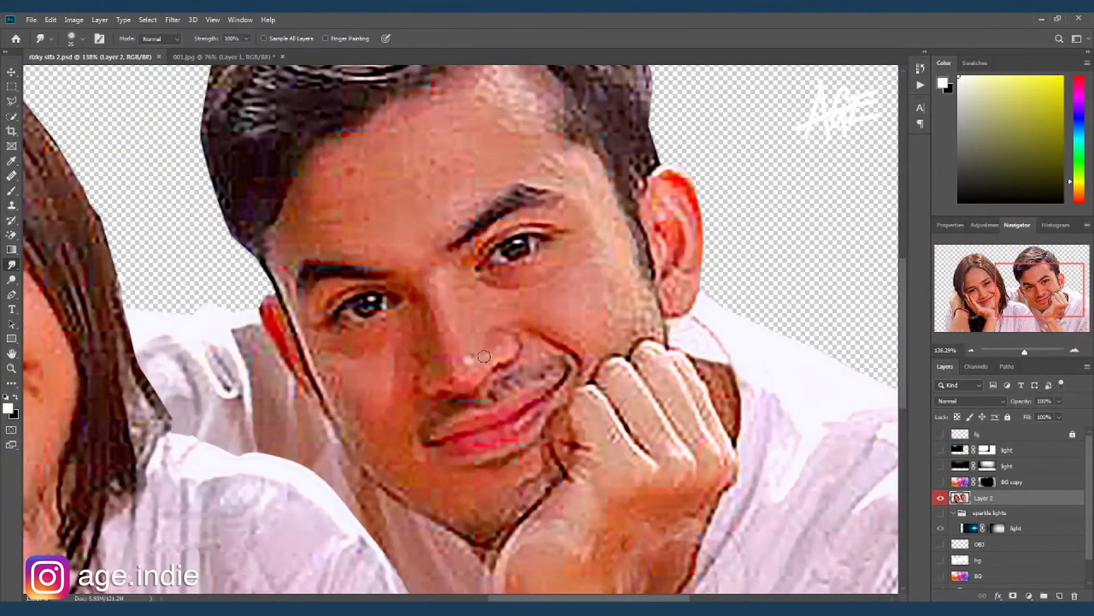
Smudge the man's nose and nose wing down toward the lip, adjusting brush size.
drag(462, 359, 453, 363)
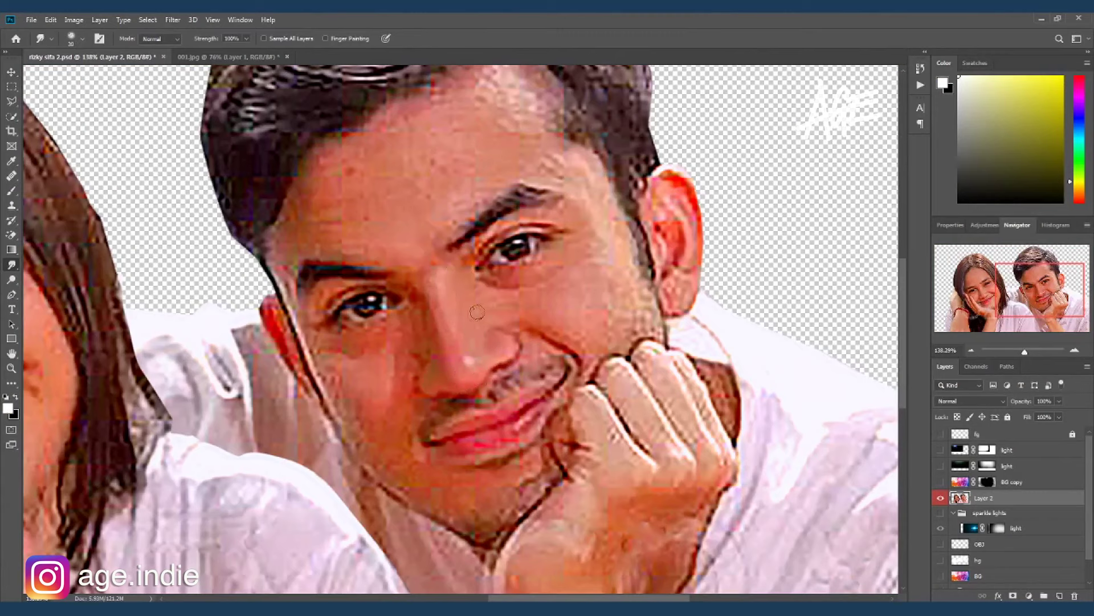
drag(497, 332, 487, 381)
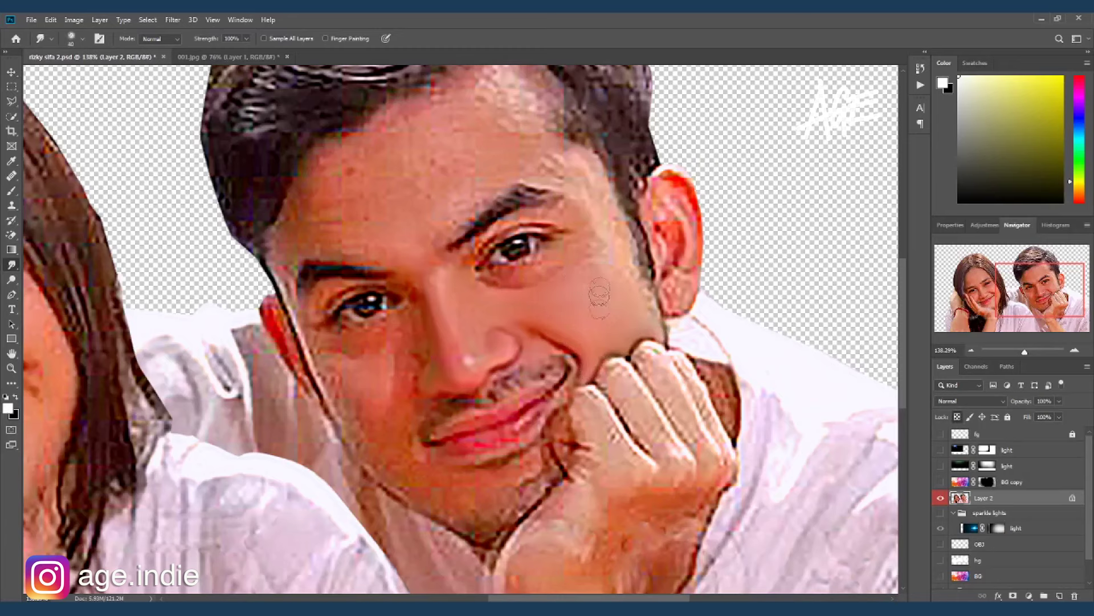
key(bracketright)
key(bracketright)
key(bracketright)
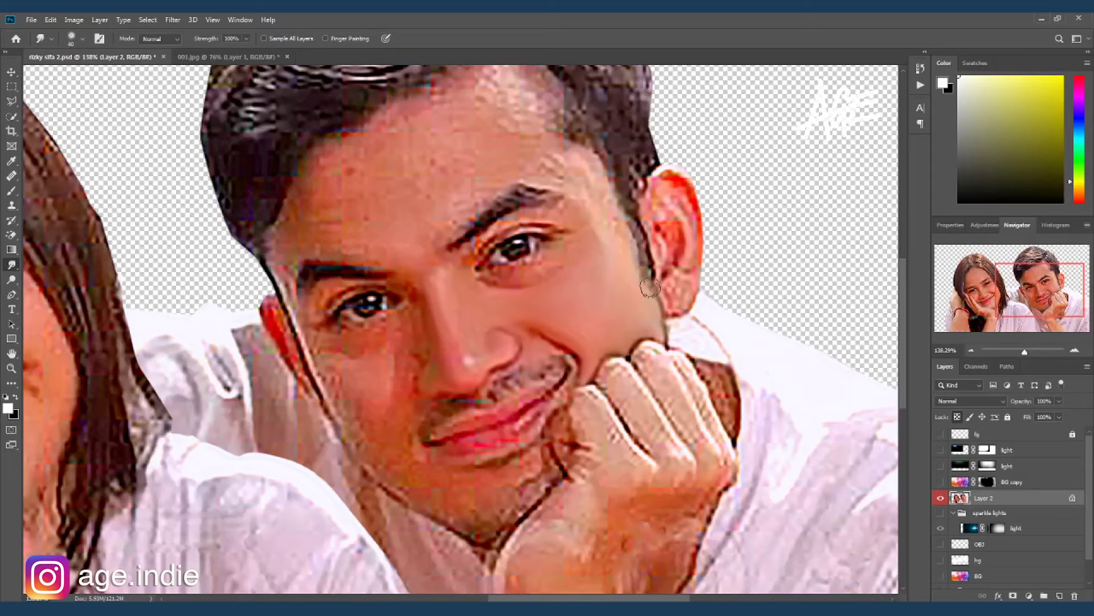
key(bracketleft)
key(bracketleft)
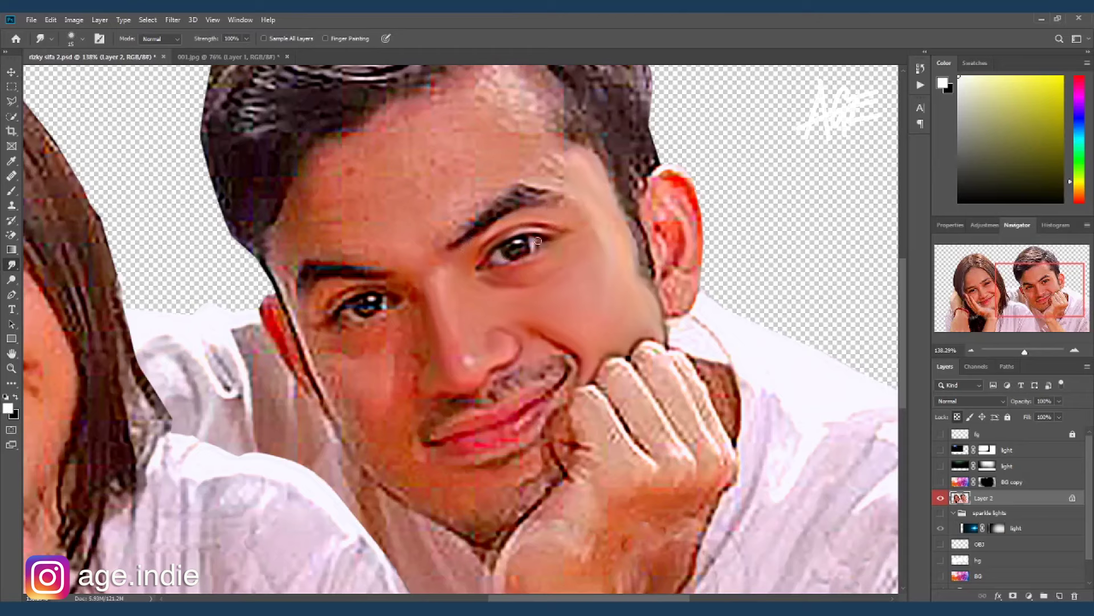
Blend his cheek edge, ear, shoulder dark line and skin below the left eye.
drag(626, 229, 663, 306)
mouse_move(653, 206)
mouse_down()
mouse_move(674, 234)
mouse_move(661, 210)
mouse_move(670, 165)
mouse_up()
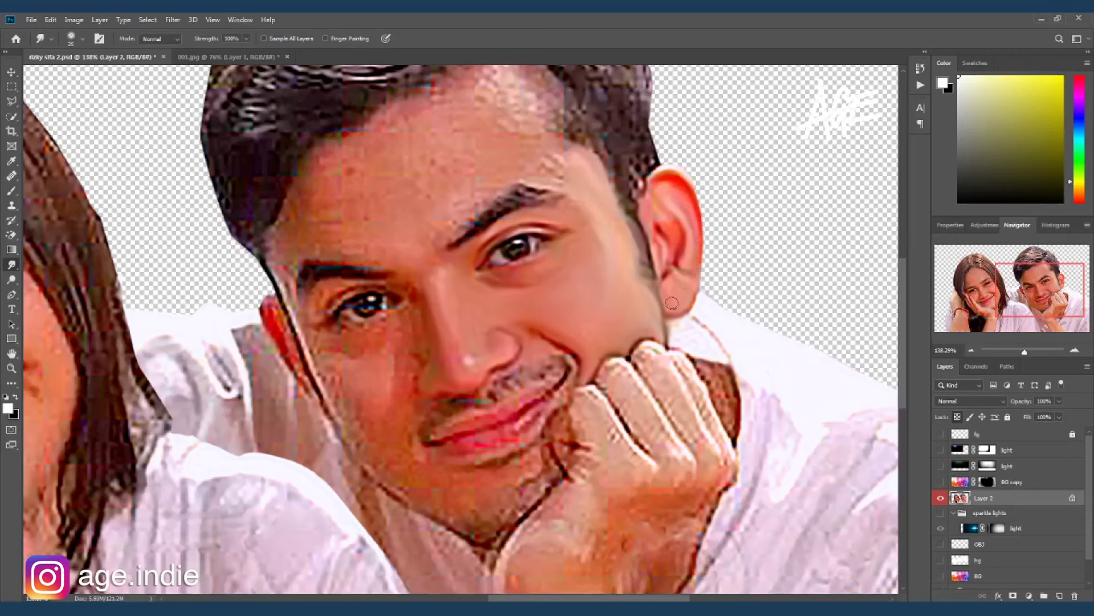
drag(705, 324, 692, 311)
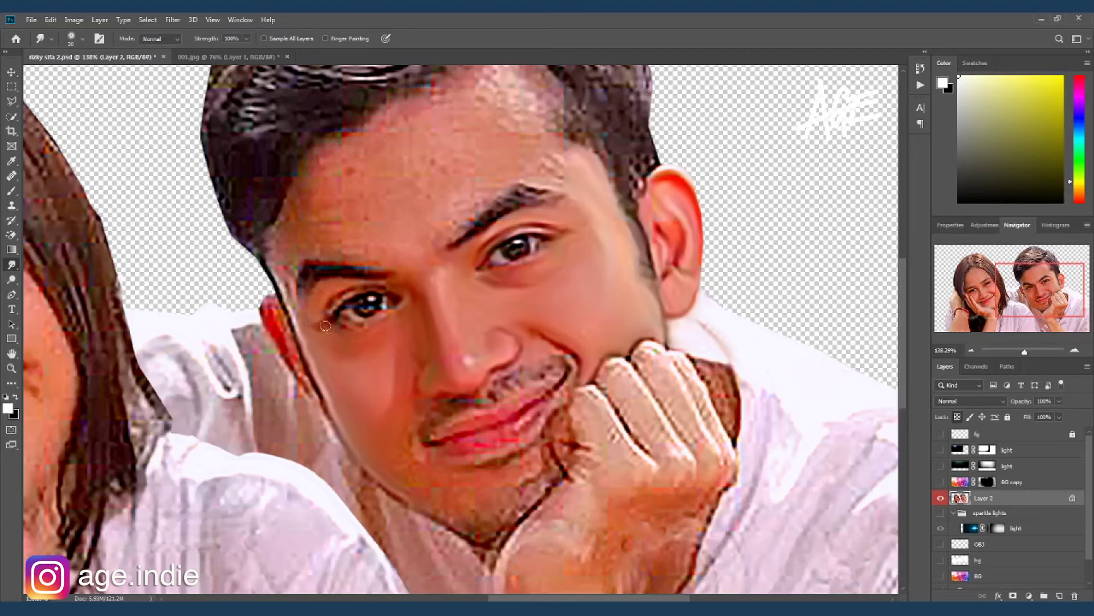
drag(345, 297, 401, 300)
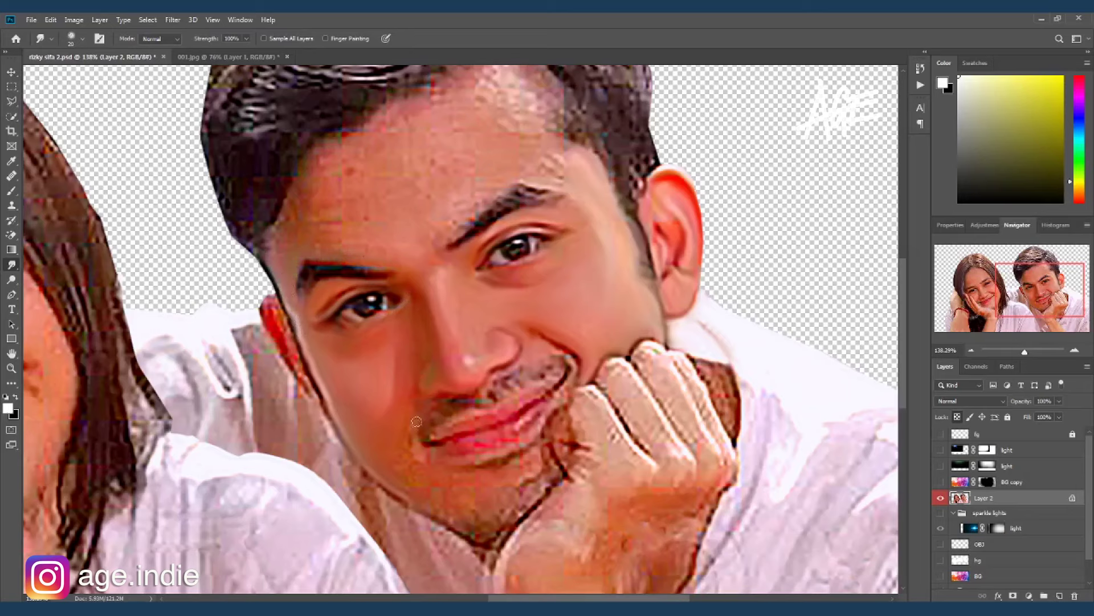
Fine-tune the Smudge brush size and smooth the forehead texture beside the man's eyebrow.
key(bracketright)
key(bracketleft)
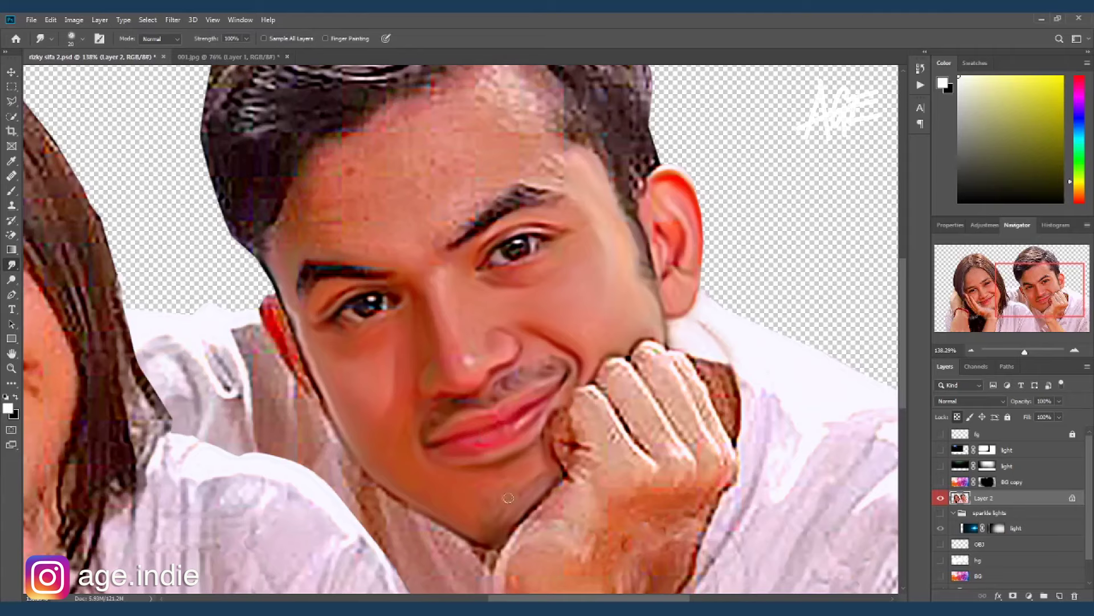
key(bracketleft)
drag(540, 181, 582, 171)
key(bracketright)
key(bracketright)
key(bracketright)
Smooth the man's forehead along the hairline with a smaller Smudge brush.
scroll(450, 211, up, 1)
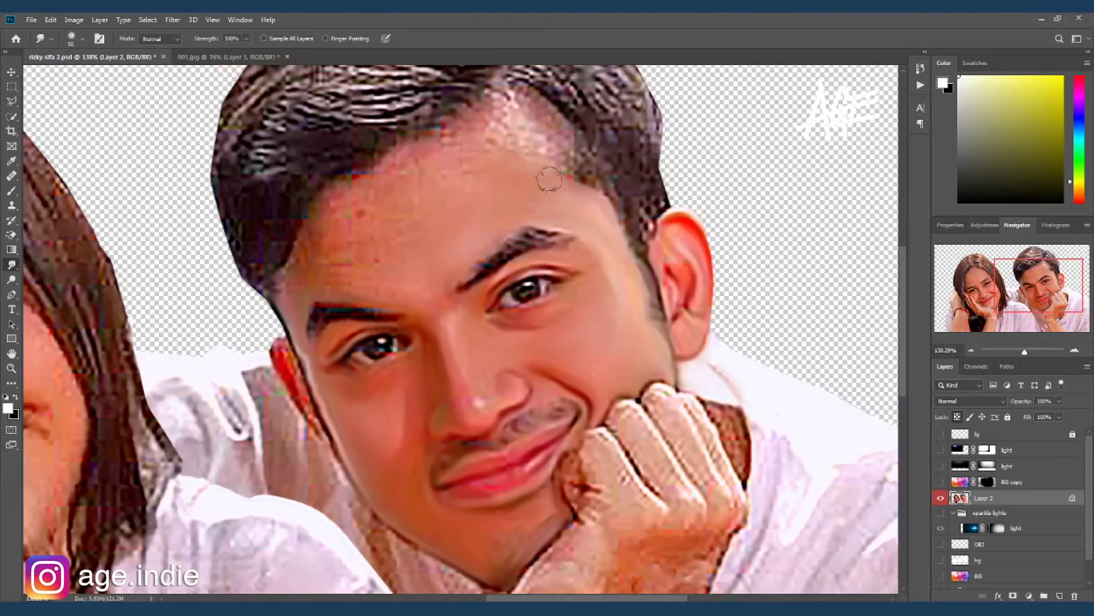
drag(461, 196, 562, 155)
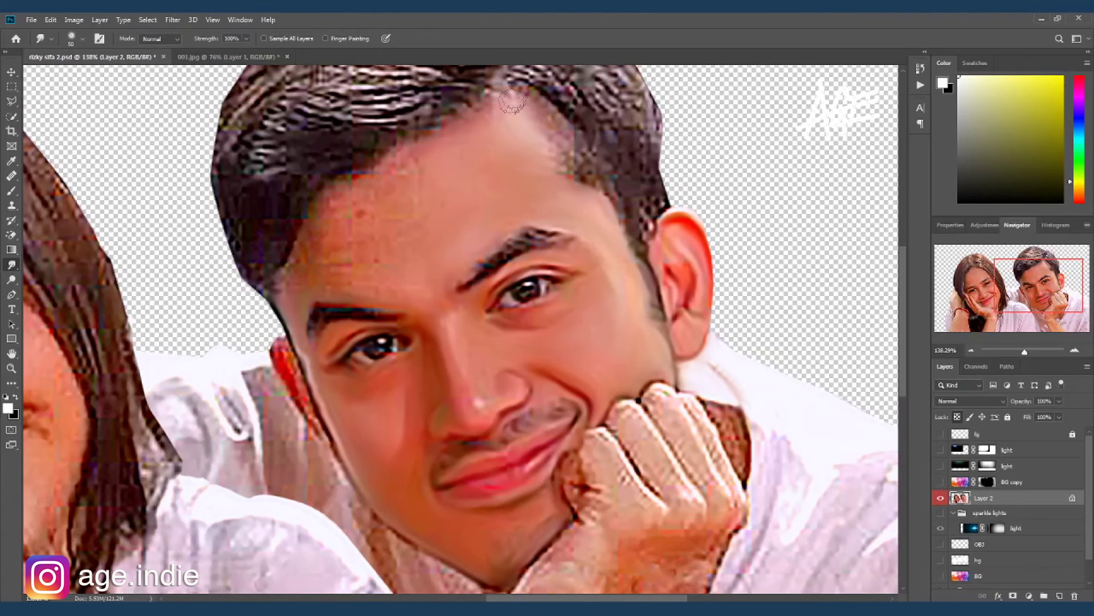
drag(495, 118, 430, 245)
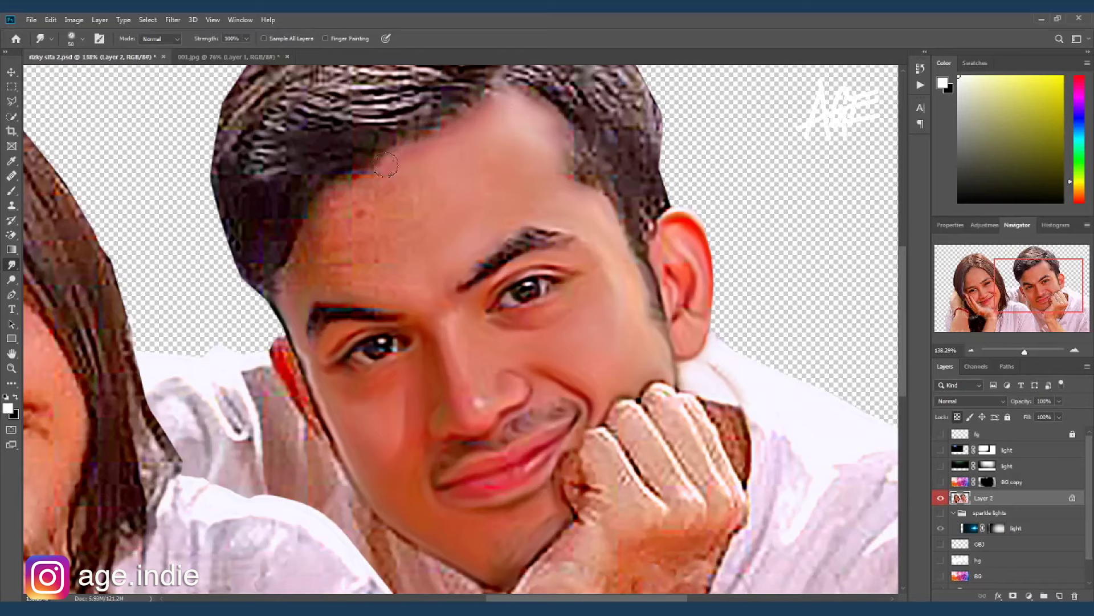
key(bracketleft)
key(bracketleft)
key(bracketleft)
drag(369, 194, 394, 264)
Blend the left hairline texture, the red jawline patch and the shirt edge beside the hand.
key(bracketright)
key(bracketright)
key(bracketright)
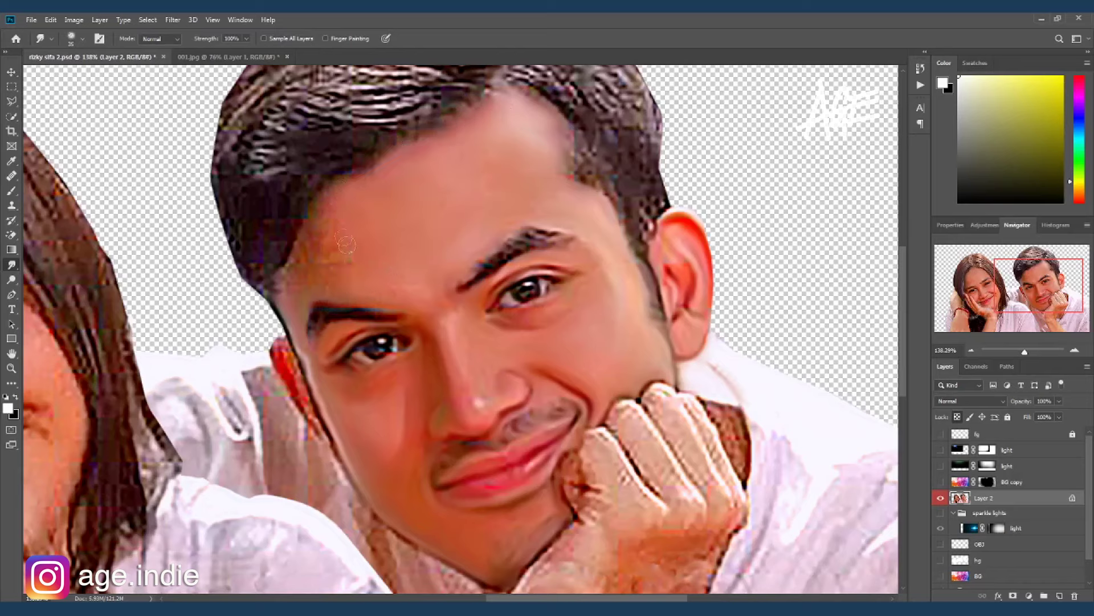
drag(319, 228, 296, 291)
key(bracketleft)
key(bracketleft)
key(bracketleft)
drag(278, 359, 323, 439)
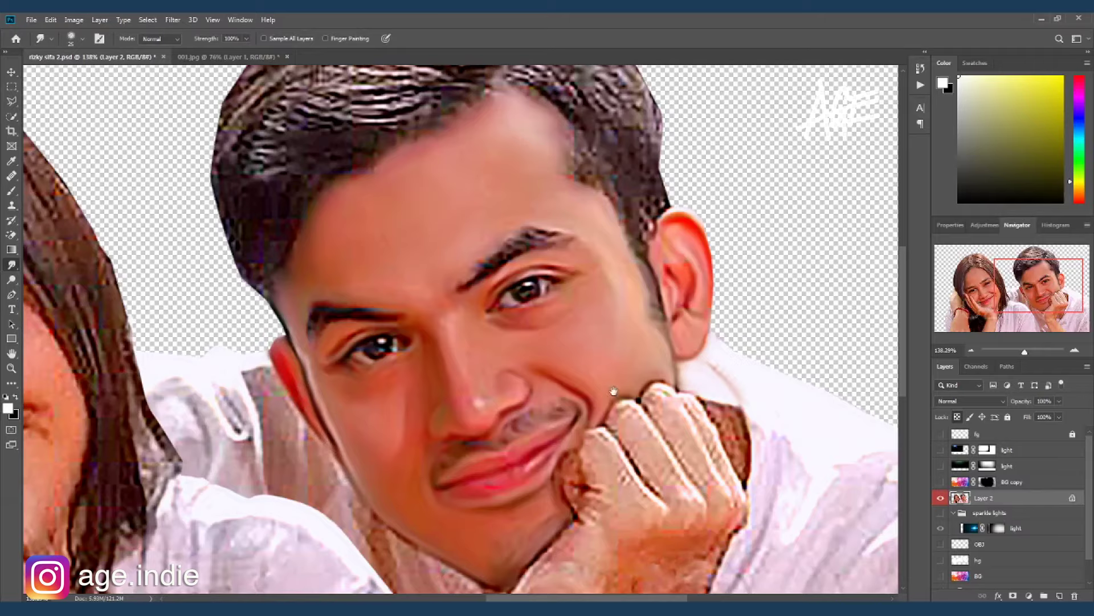
scroll(613, 391, down, 2)
drag(655, 342, 678, 397)
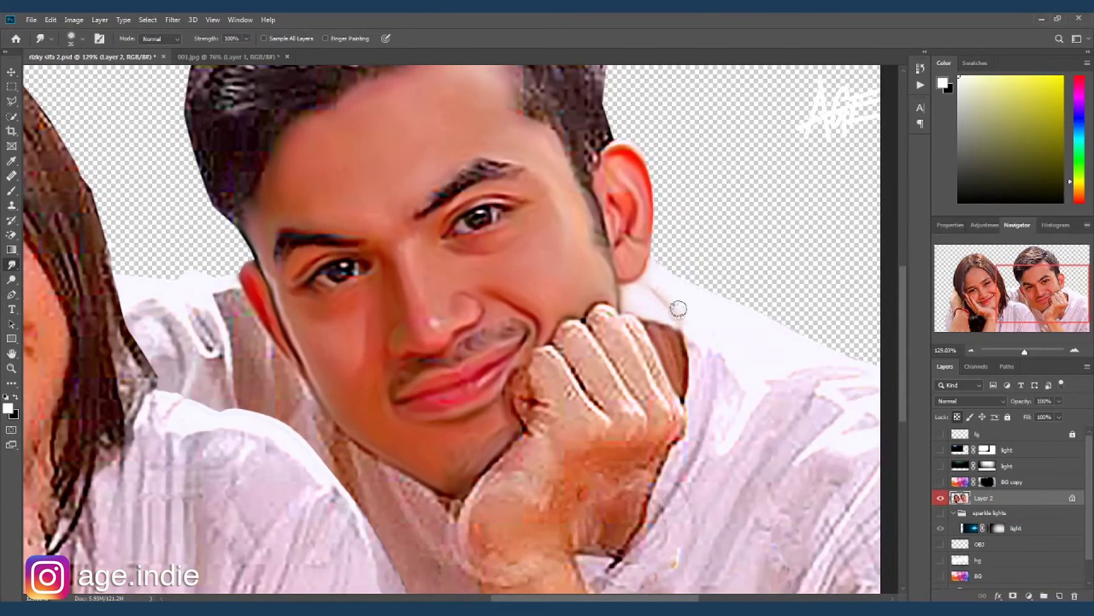
Smudge the man's knuckles, fingers and lower wrist under his chin into soft paint.
key(bracketright)
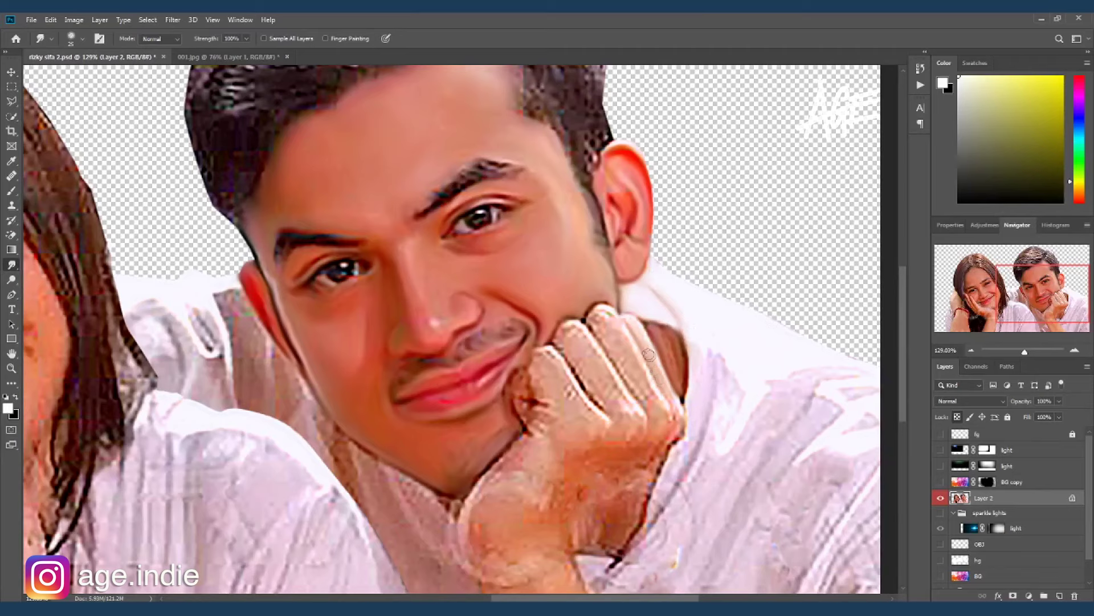
key(bracketleft)
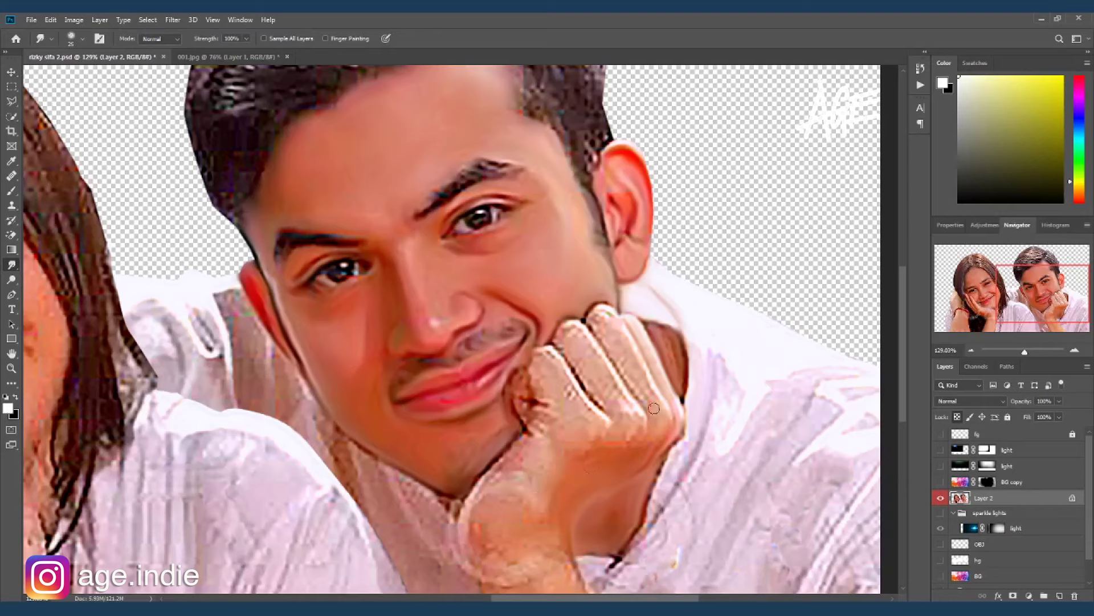
key(])
key(])
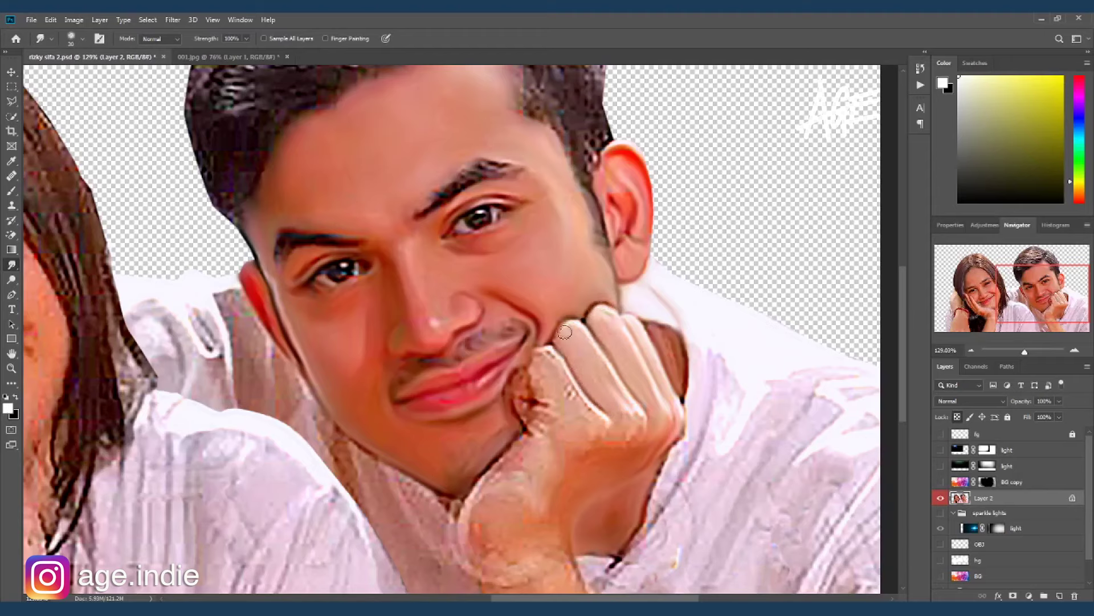
mouse_move(530, 359)
mouse_down()
mouse_move(572, 393)
mouse_move(533, 382)
mouse_move(546, 422)
mouse_move(470, 565)
mouse_up()
mouse_move(496, 479)
mouse_down()
mouse_move(539, 441)
mouse_move(544, 558)
mouse_up()
key(bracketright)
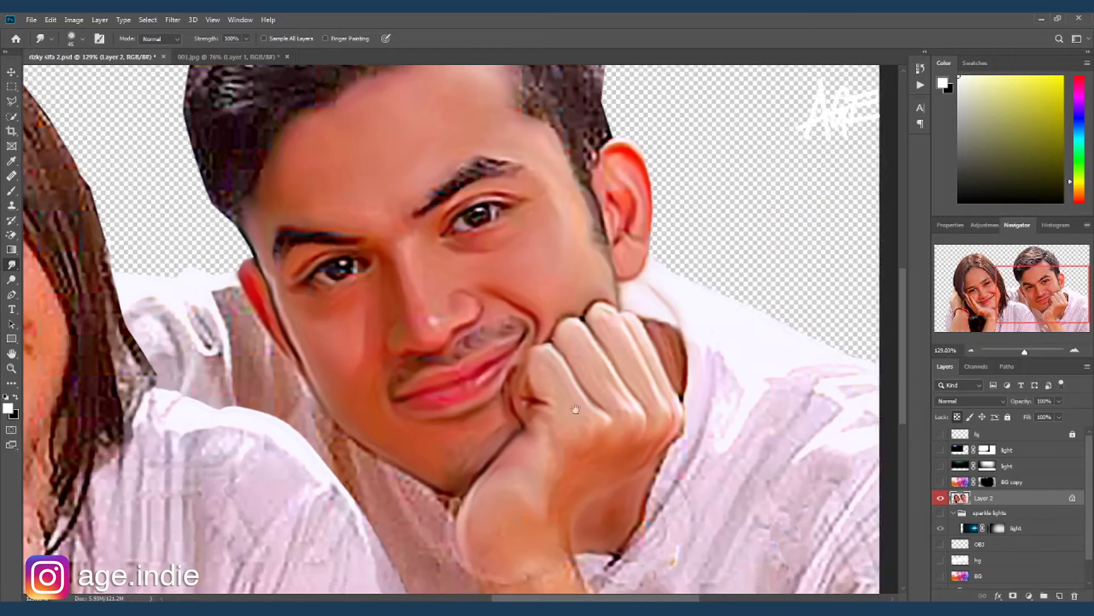
drag(576, 409, 576, 284)
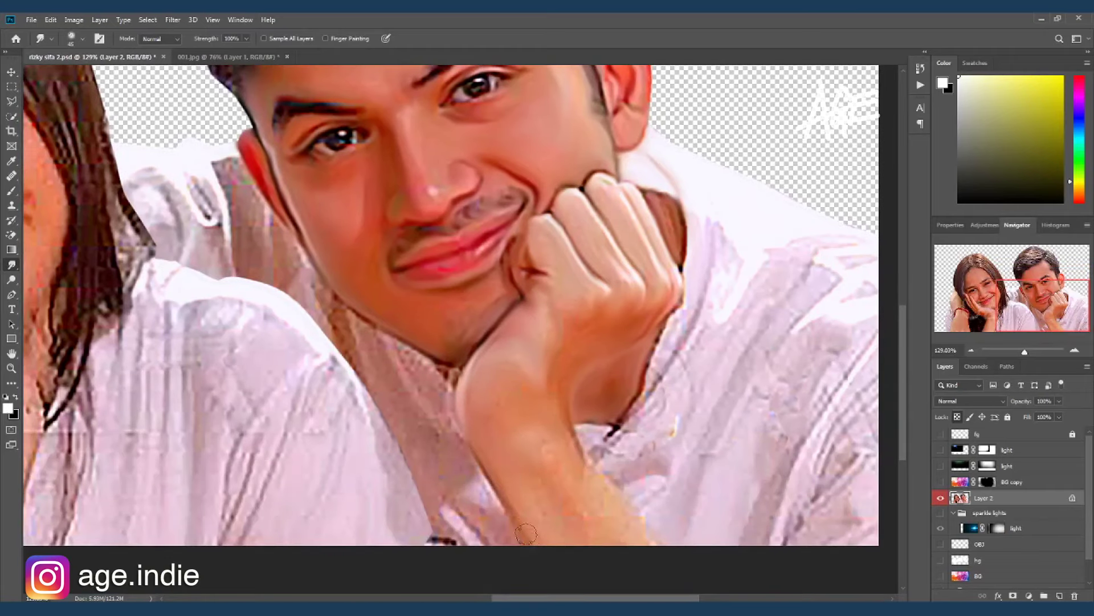
Blend the man's lower wrist and forearm edge into the shirt, removing the dark wrist line.
mouse_move(525, 533)
mouse_down()
mouse_move(551, 443)
mouse_move(593, 493)
mouse_up()
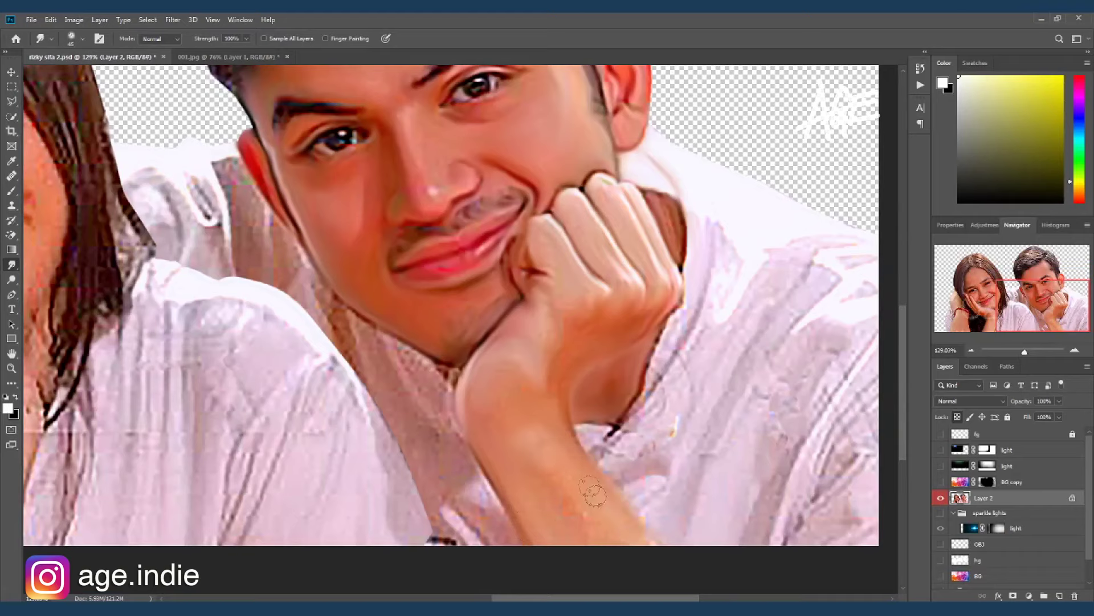
key(bracketleft)
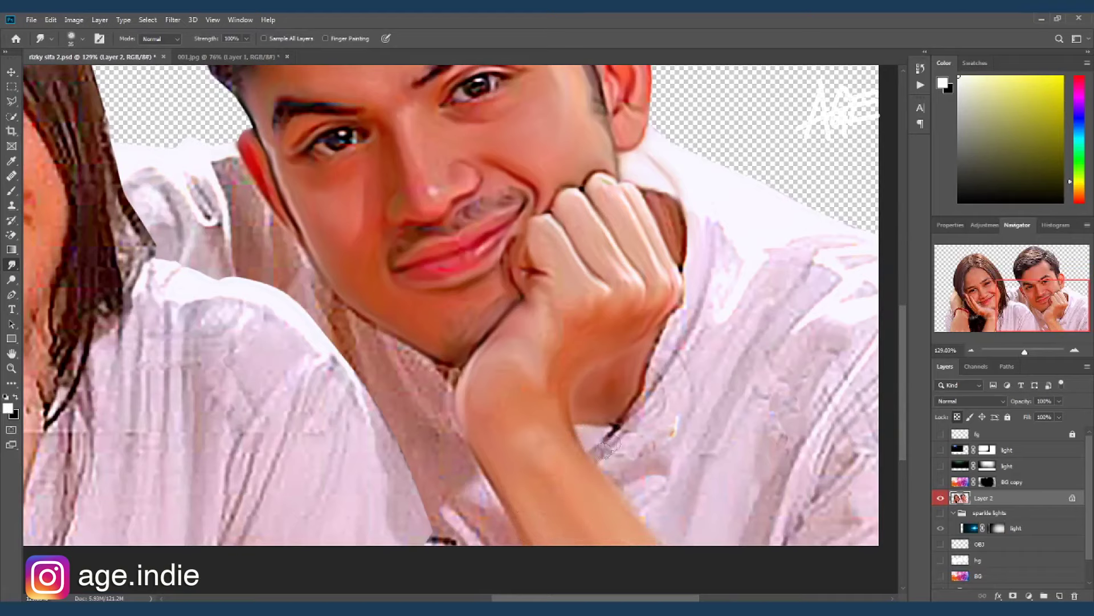
drag(607, 446, 678, 311)
drag(650, 370, 614, 472)
key(bracketright)
key(bracketright)
key(bracketright)
Smooth the purple shirt-edge line, the checkered shirt pattern and the shirt's right edge.
drag(691, 188, 741, 305)
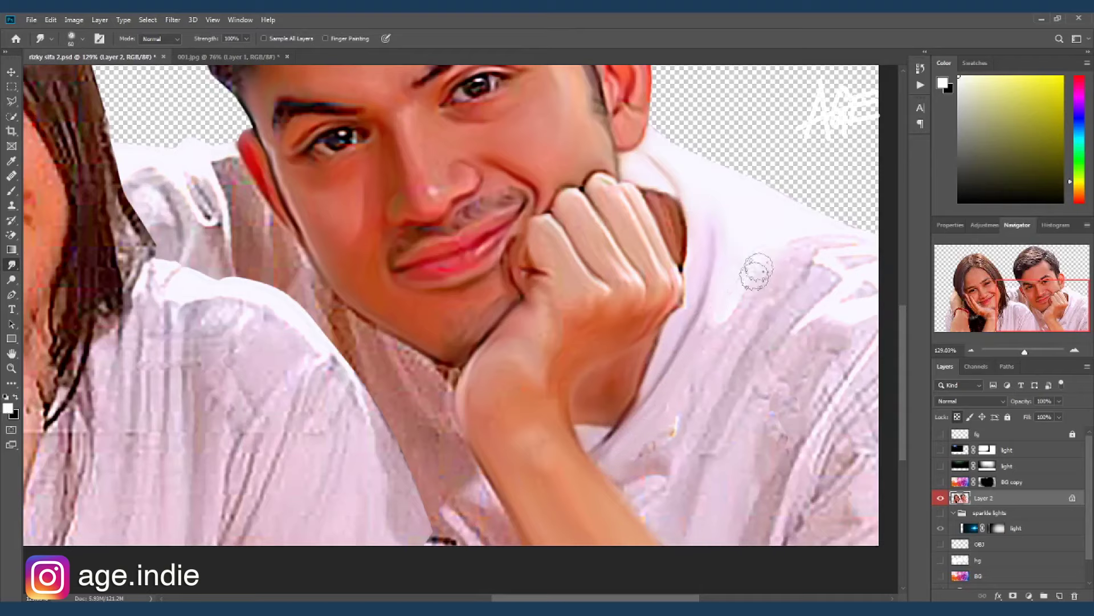
key(bracketleft)
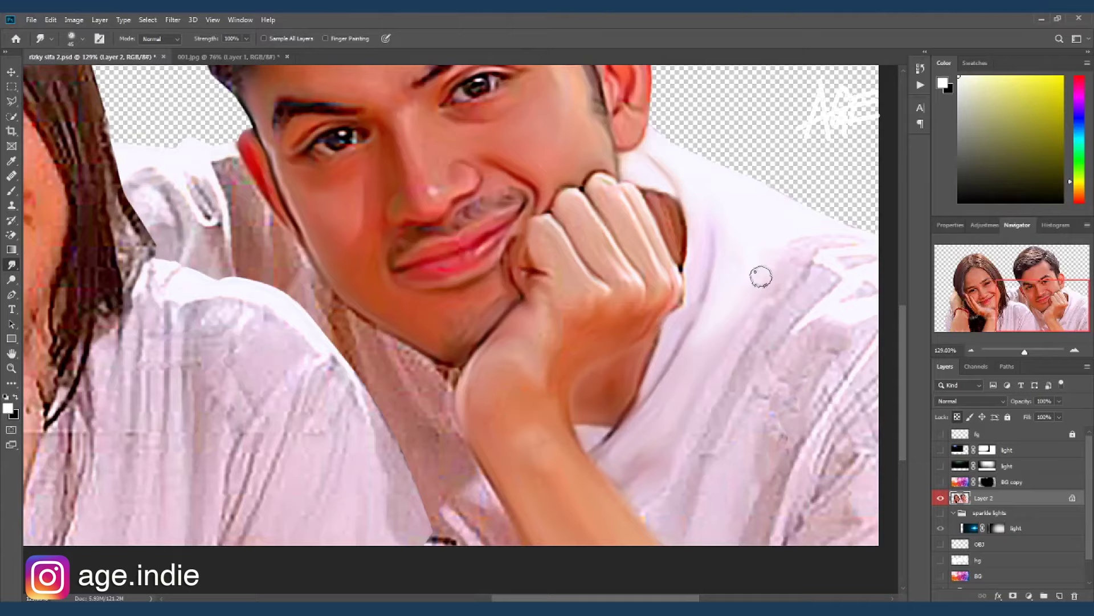
drag(761, 276, 687, 305)
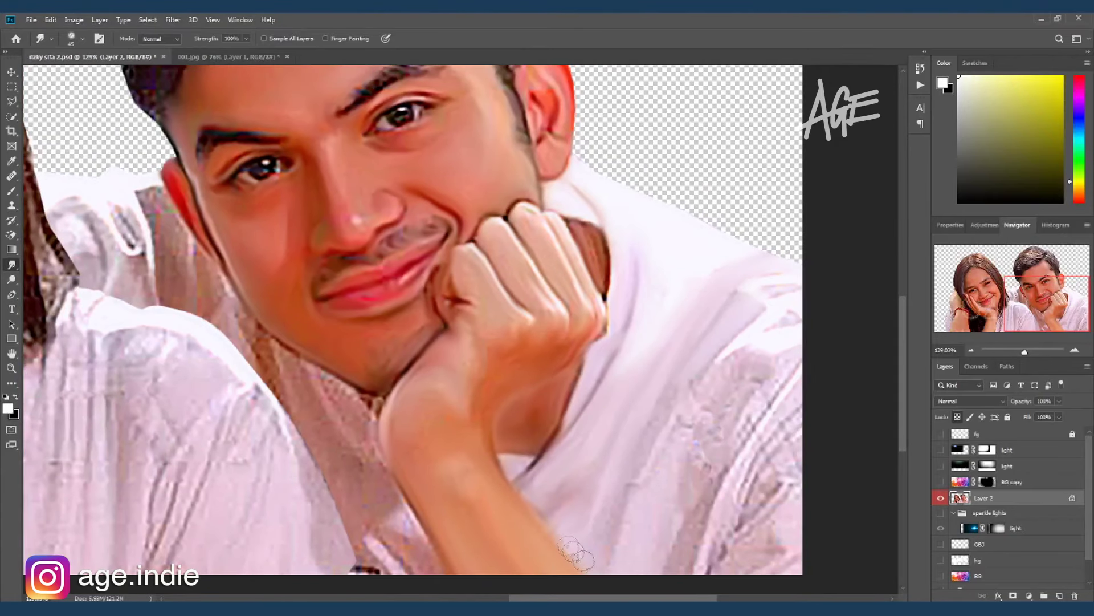
key(bracketright)
key(bracketright)
key(bracketright)
mouse_move(773, 339)
mouse_down()
mouse_move(687, 496)
mouse_move(712, 479)
mouse_move(707, 513)
mouse_up()
mouse_move(735, 445)
mouse_down()
mouse_move(781, 360)
mouse_move(753, 513)
mouse_up()
drag(792, 473, 785, 525)
Smudge the shirt collar, hair edge and neck area with a smaller brush.
drag(510, 386, 707, 391)
key(bracketleft)
key(bracketleft)
key(bracketleft)
mouse_move(246, 182)
mouse_down()
mouse_move(276, 207)
mouse_move(245, 231)
mouse_up()
key(bracketleft)
drag(363, 206, 388, 311)
drag(361, 228, 364, 302)
Reshape the white shirt fabric at the shoulder and smooth the streaks below the forearm.
mouse_move(316, 219)
mouse_down()
mouse_move(330, 254)
mouse_move(265, 211)
mouse_move(268, 262)
mouse_move(296, 284)
mouse_move(322, 279)
mouse_move(342, 302)
mouse_move(296, 294)
mouse_move(416, 291)
mouse_move(400, 313)
mouse_move(481, 354)
mouse_move(470, 399)
mouse_move(520, 408)
mouse_up()
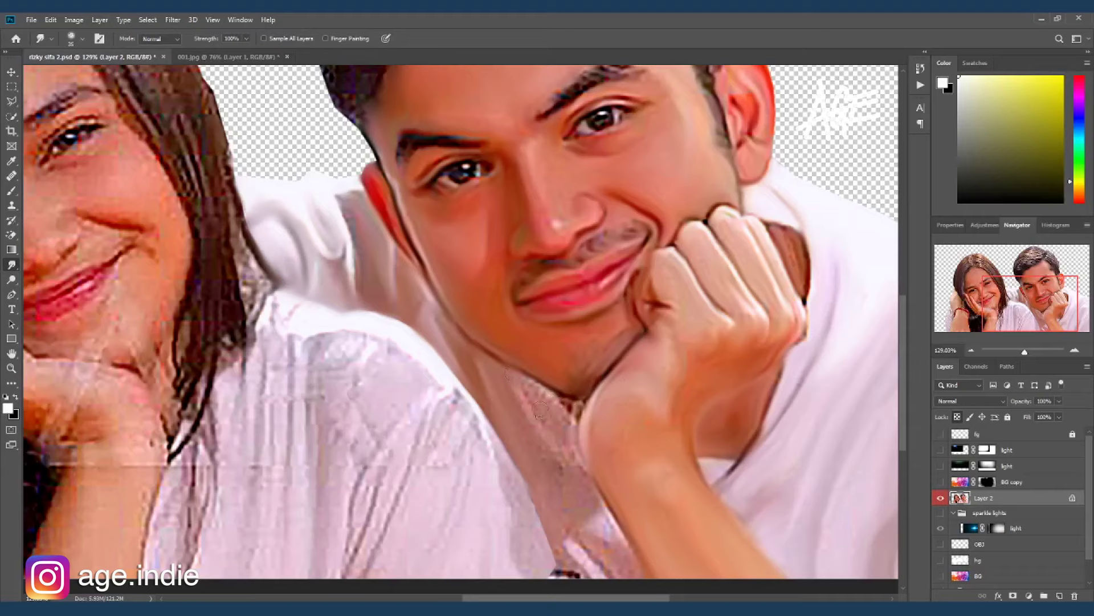
key(bracketleft)
mouse_move(529, 480)
mouse_down()
mouse_move(564, 562)
mouse_move(579, 541)
mouse_move(604, 536)
mouse_move(629, 549)
mouse_up()
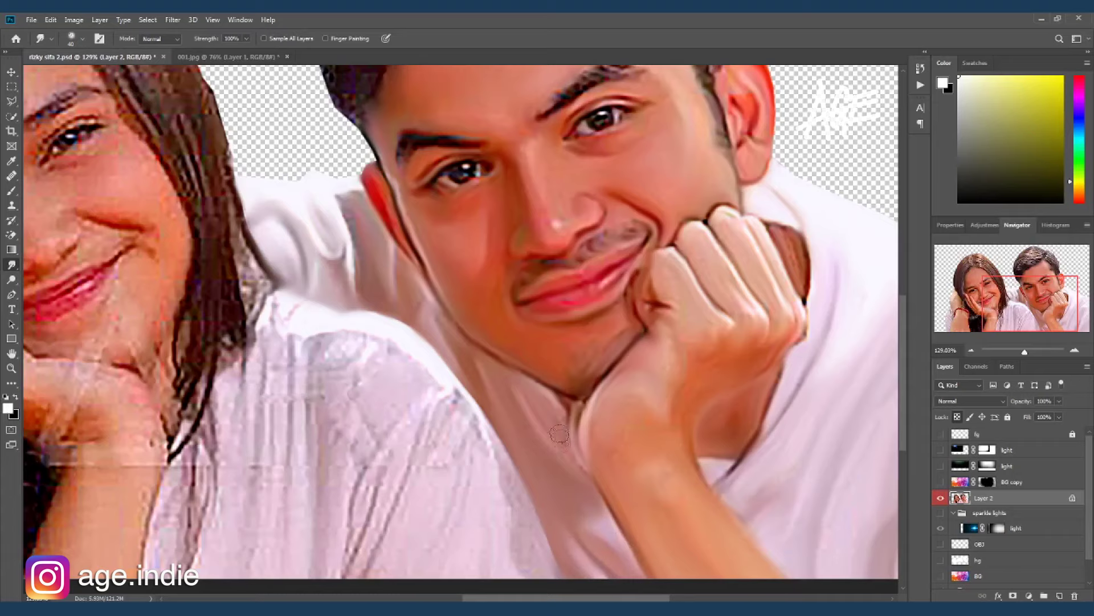
Zoom to 185% on the woman's face and smudge her cheek crease and lip-corner mark.
scroll(603, 234, down, 3)
scroll(569, 237, up, 3)
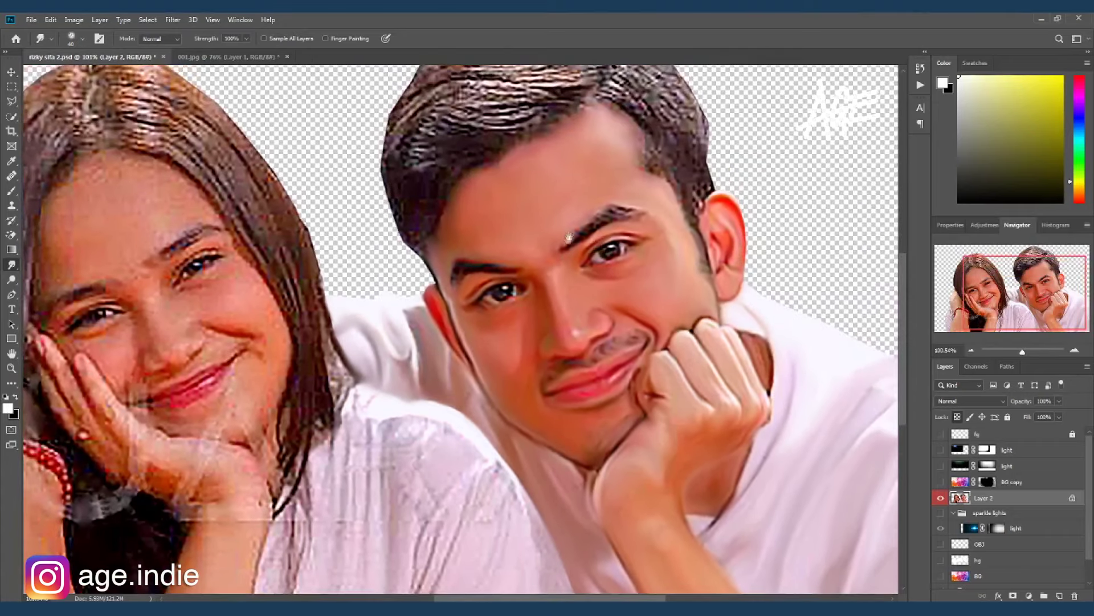
scroll(476, 283, down, 3)
scroll(591, 283, up, 3)
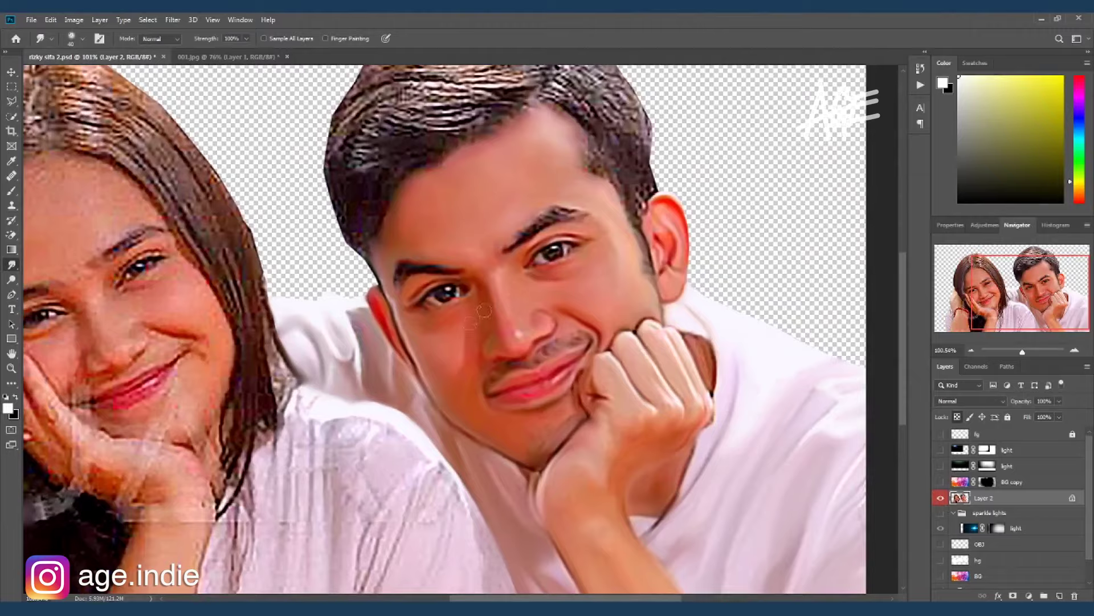
scroll(513, 314, up, 1)
scroll(428, 331, up, 1)
scroll(380, 354, up, 1)
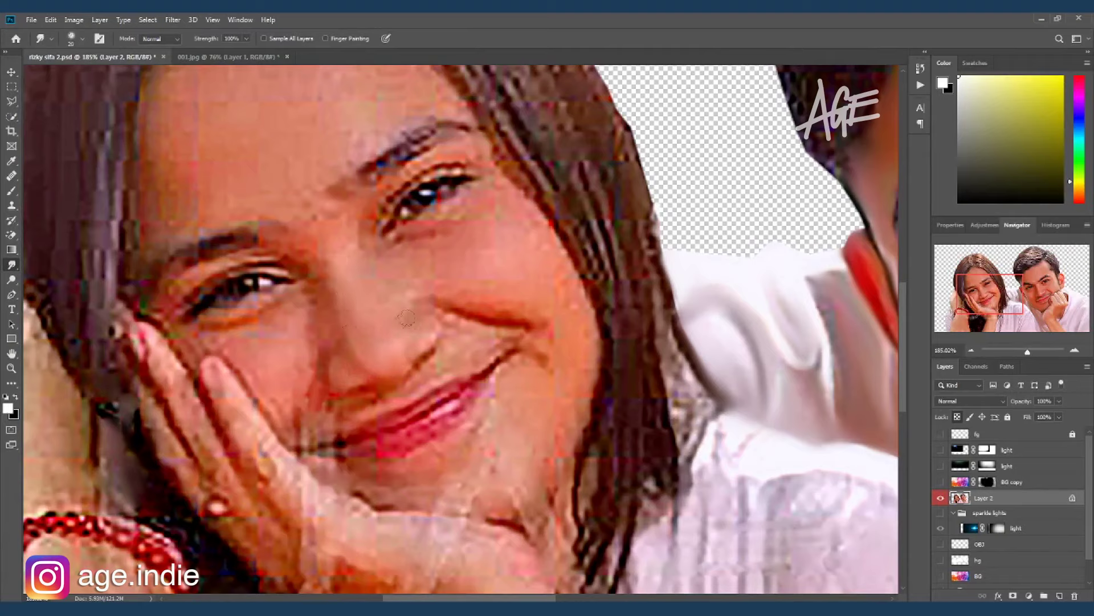
key(bracketright)
drag(420, 339, 399, 302)
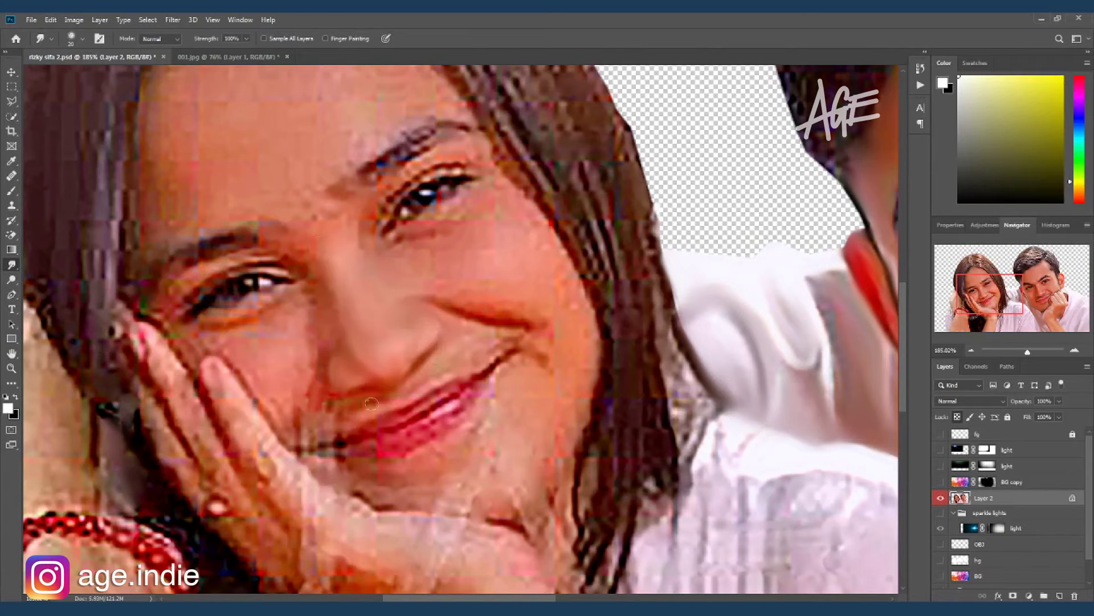
drag(343, 423, 347, 416)
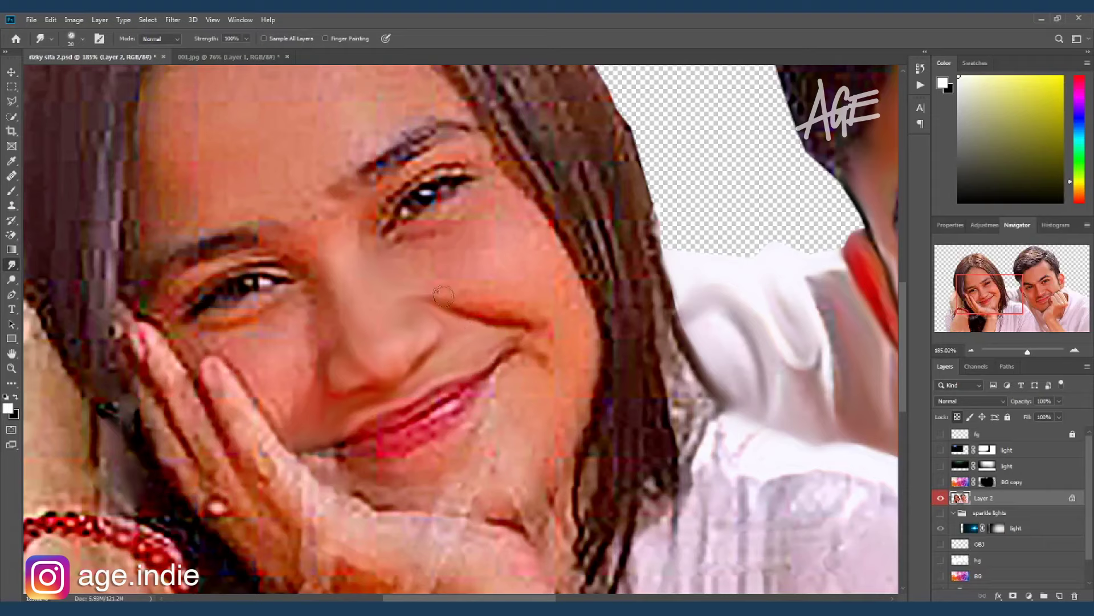
Blend the woman's pink lip edge and reshape her upper lip line.
key(bracketright)
key(bracketleft)
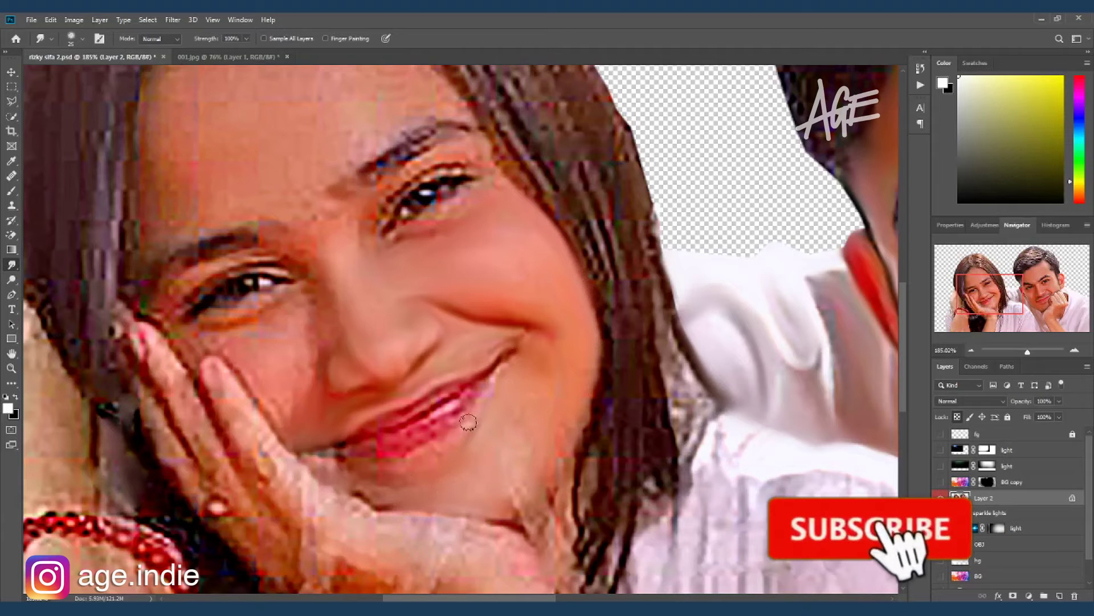
key(bracketright)
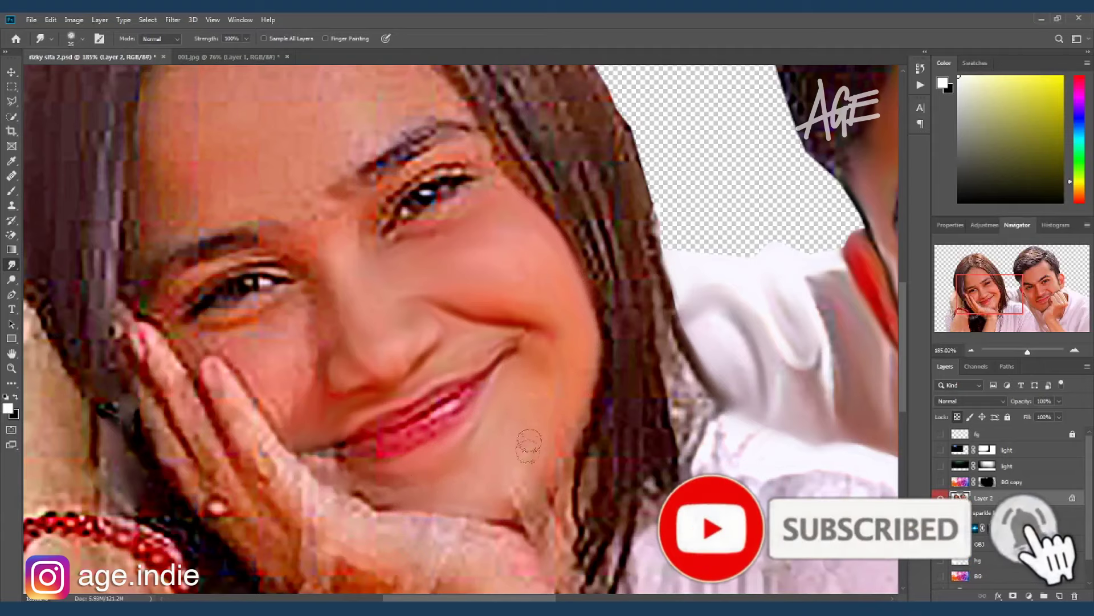
key(bracketleft)
key(bracketleft)
key(bracketleft)
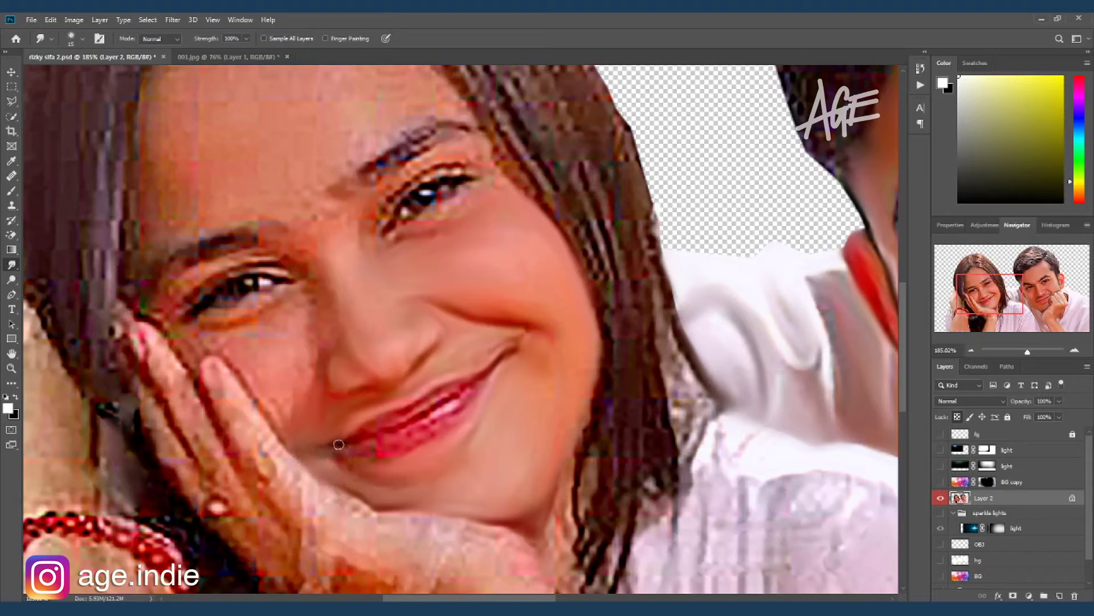
drag(444, 391, 399, 420)
drag(477, 380, 397, 435)
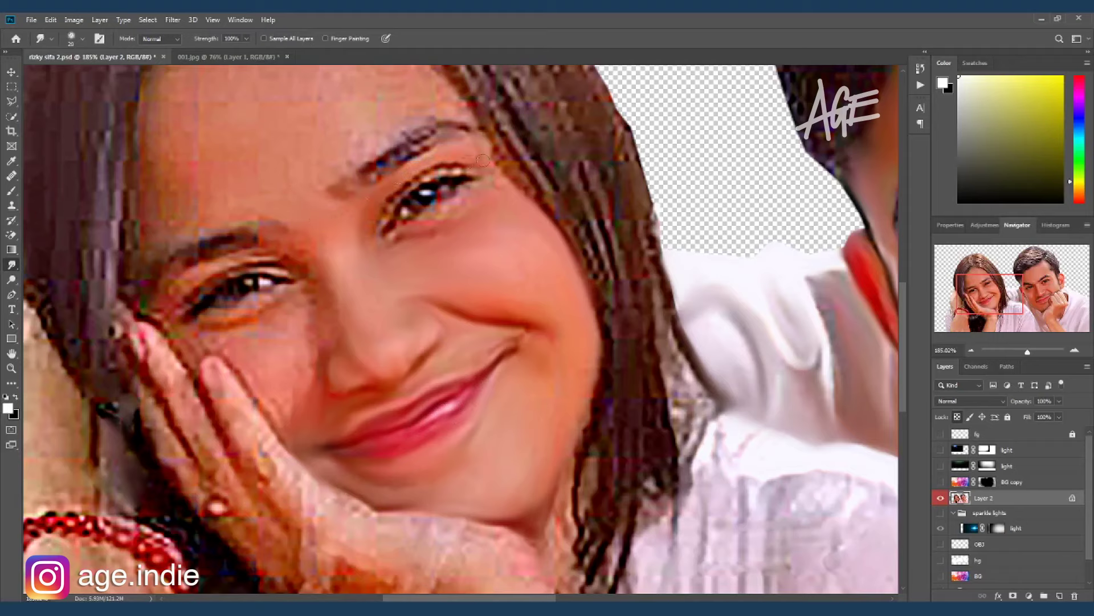
Smooth her eyebrow and upper eyelid lash line, then bring the forehead and hair into view.
key(bracketright)
drag(379, 172, 389, 137)
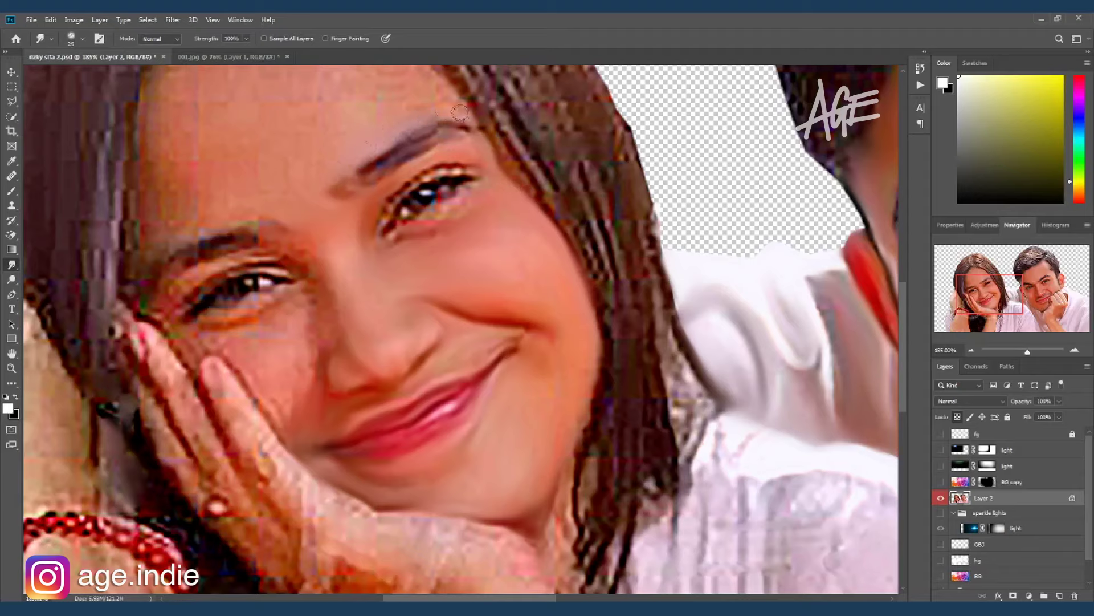
drag(436, 174, 404, 200)
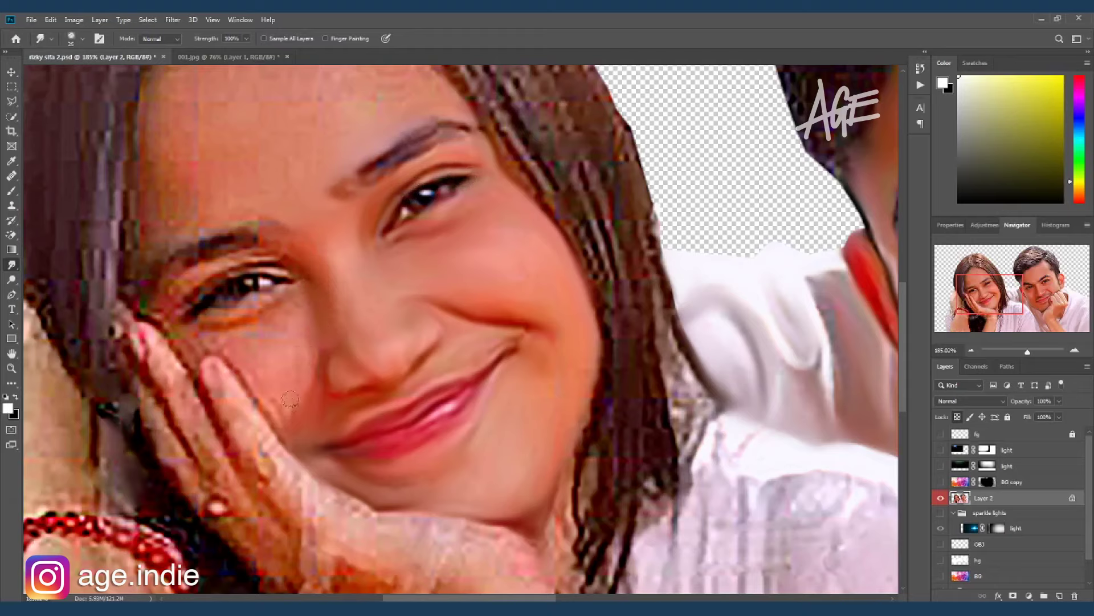
key(bracketright)
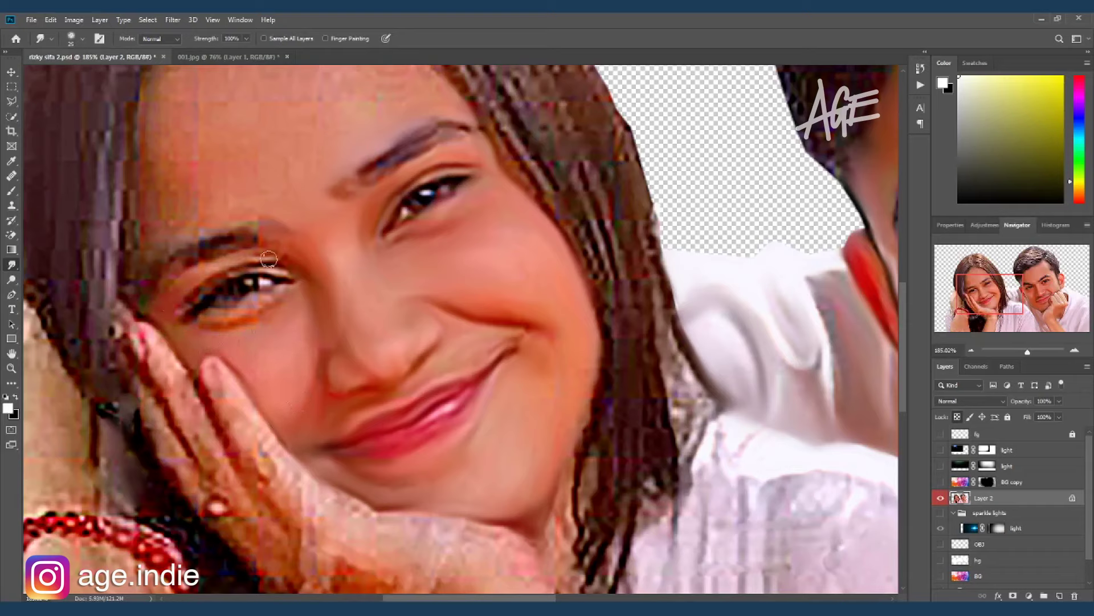
key(bracketleft)
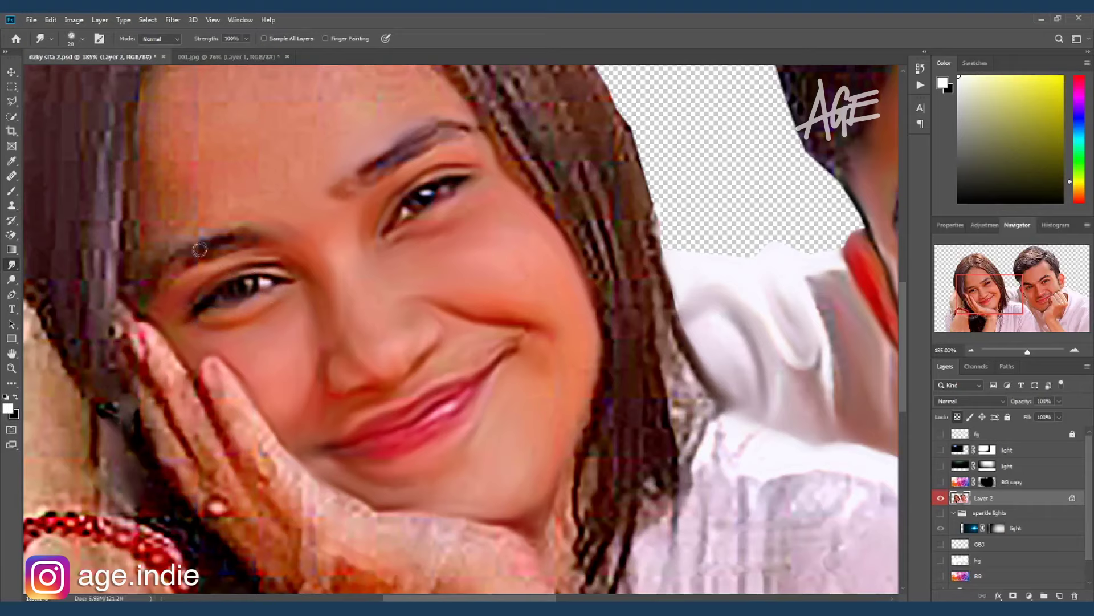
key(bracketright)
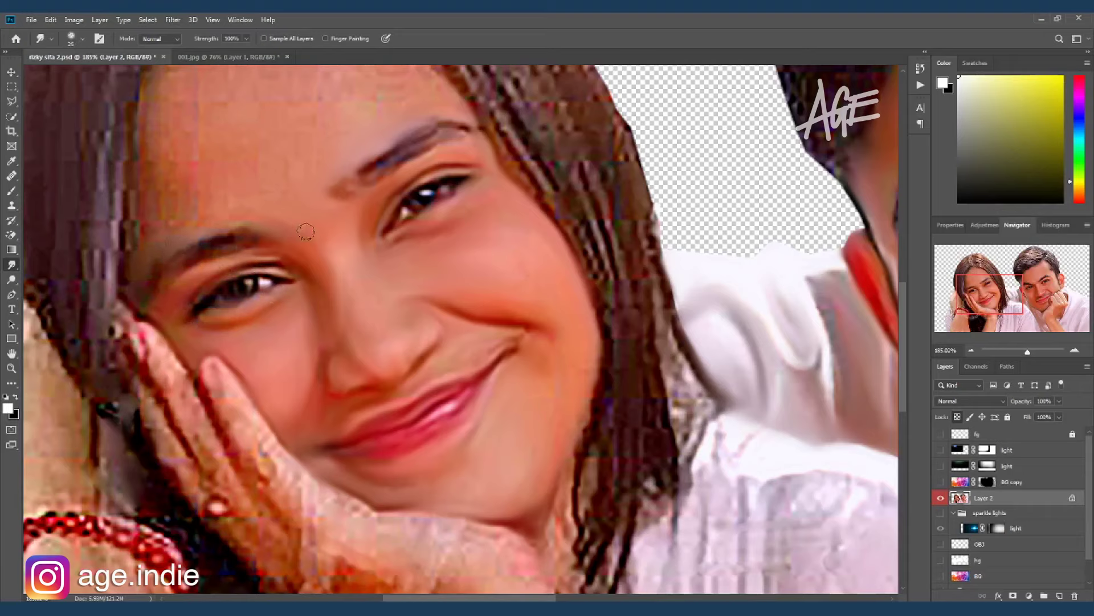
drag(240, 191, 257, 269)
key(bracketright)
key(bracketright)
key(bracketright)
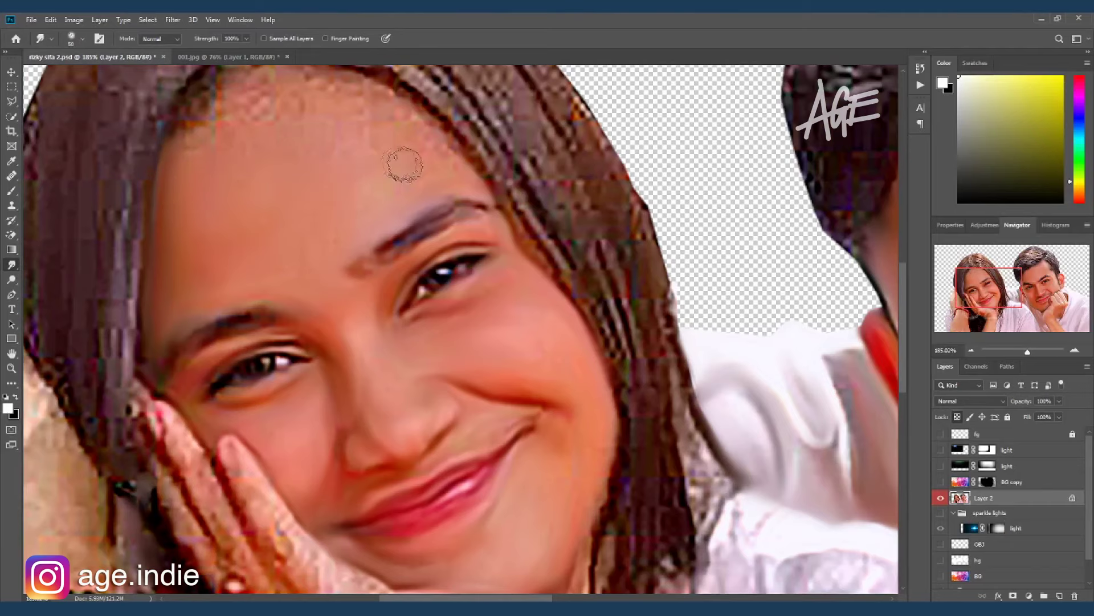
drag(367, 147, 391, 203)
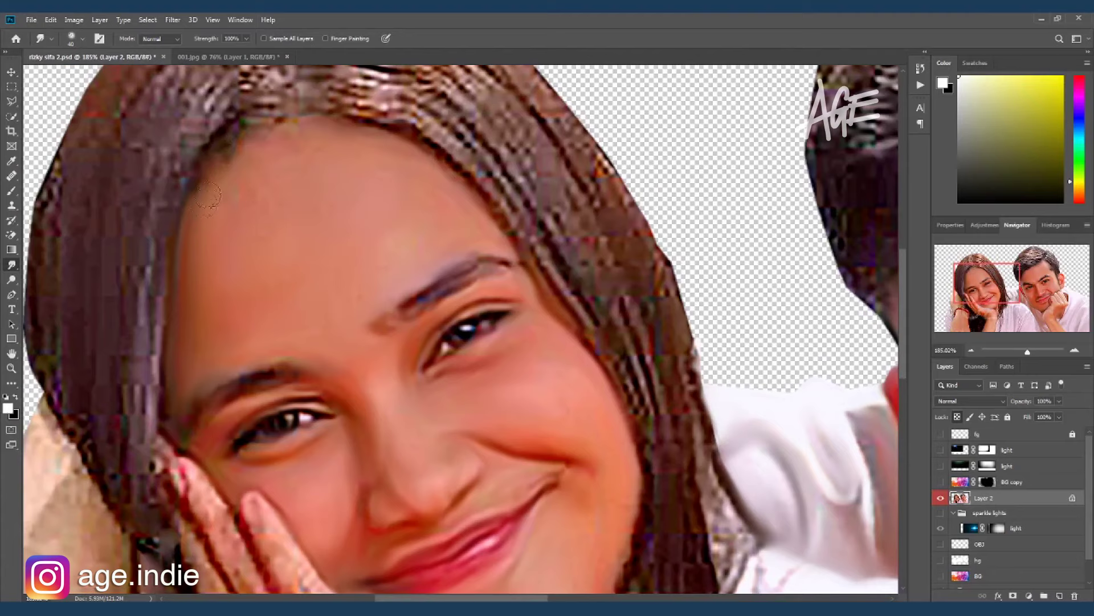
Blend the woman's hair edge below her chin with a smaller Smudge brush.
scroll(436, 339, down, 3)
scroll(436, 339, right, 5)
key(bracketleft)
key(bracketleft)
key(bracketleft)
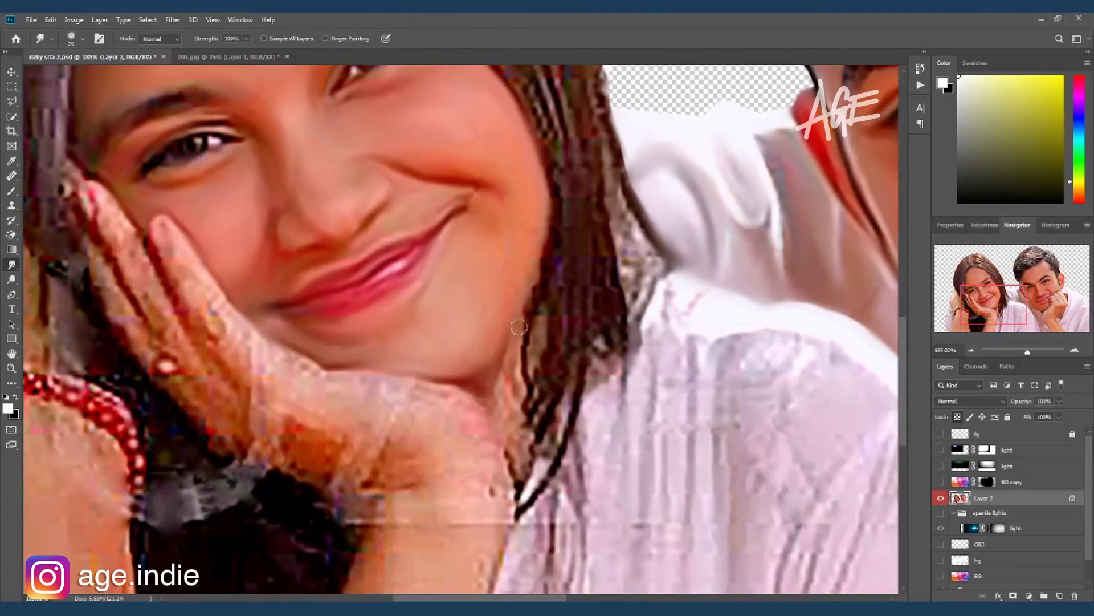
mouse_move(538, 342)
mouse_down()
mouse_move(491, 407)
mouse_move(524, 416)
mouse_move(530, 502)
mouse_move(567, 371)
mouse_up()
mouse_move(182, 250)
mouse_down()
mouse_move(287, 279)
mouse_move(280, 301)
mouse_move(399, 413)
mouse_up()
Smooth her finger and palm edge, the wrist skin, orange smear and wrist stripes.
mouse_move(313, 324)
mouse_down()
mouse_move(385, 390)
mouse_move(567, 435)
mouse_up()
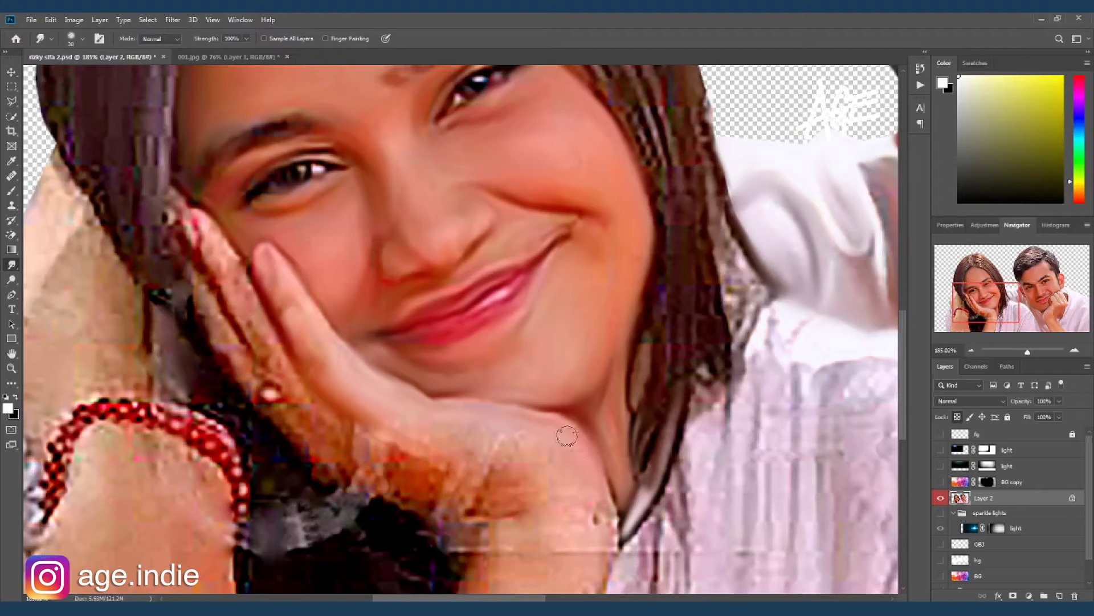
scroll(590, 494, down, 3)
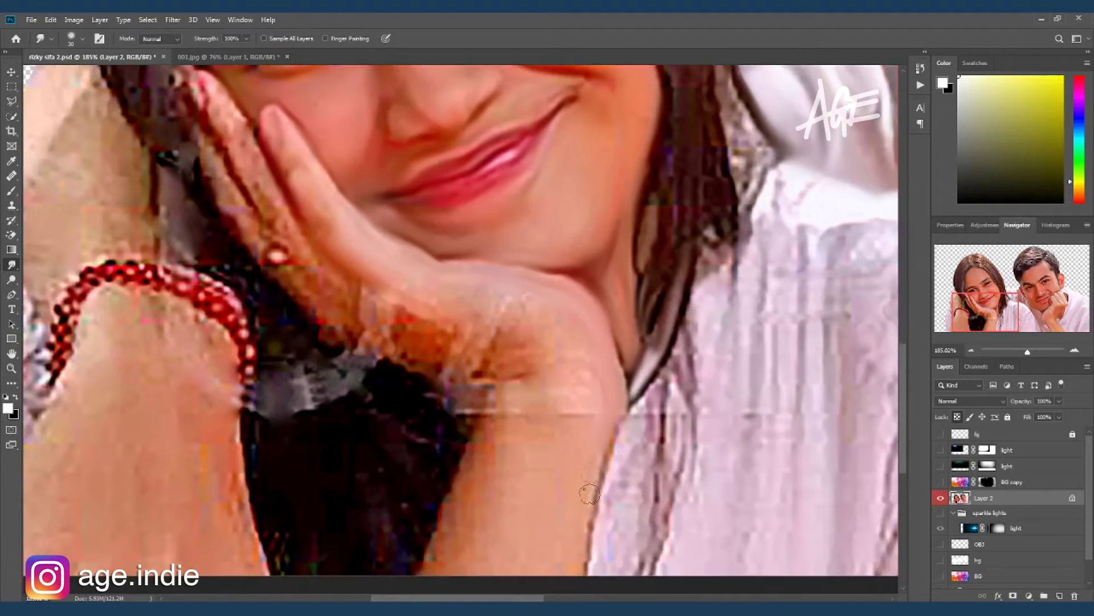
scroll(590, 493, up, 2)
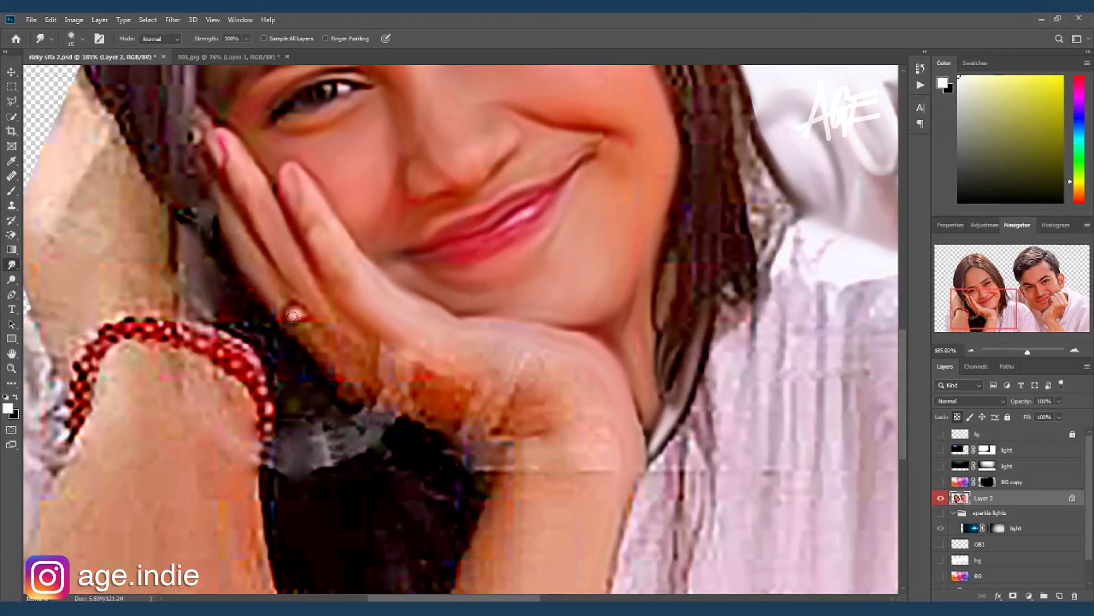
drag(320, 342, 420, 362)
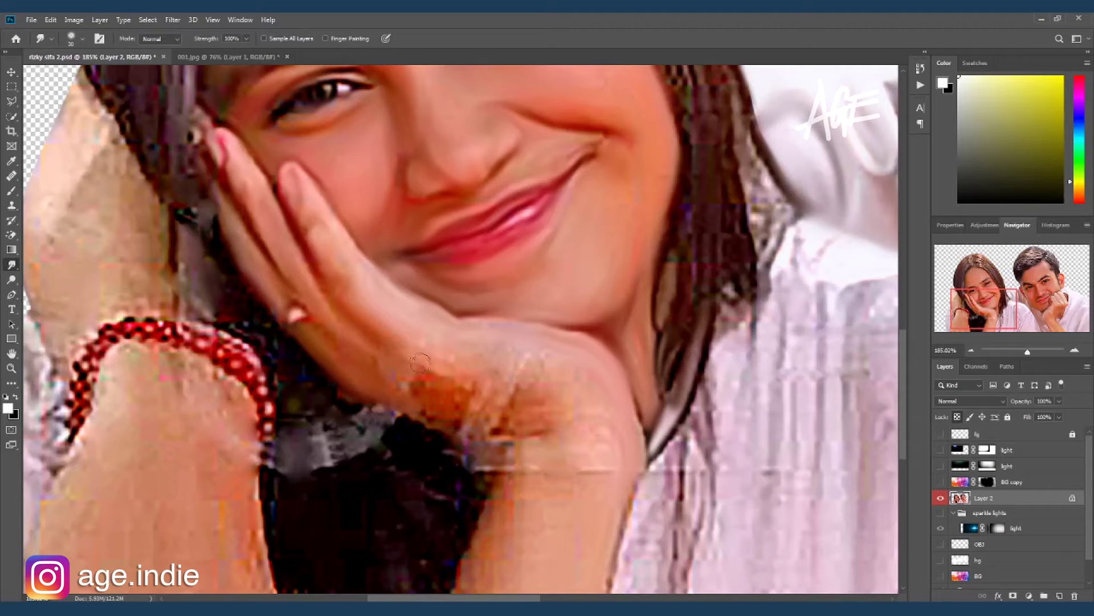
mouse_move(478, 367)
mouse_down()
mouse_move(428, 405)
mouse_move(513, 456)
mouse_move(468, 387)
mouse_move(547, 370)
mouse_move(598, 450)
mouse_move(548, 391)
mouse_move(547, 469)
mouse_up()
key(bracketright)
key(bracketleft)
key(bracketleft)
mouse_move(455, 456)
mouse_down()
mouse_move(476, 437)
mouse_move(488, 482)
mouse_up()
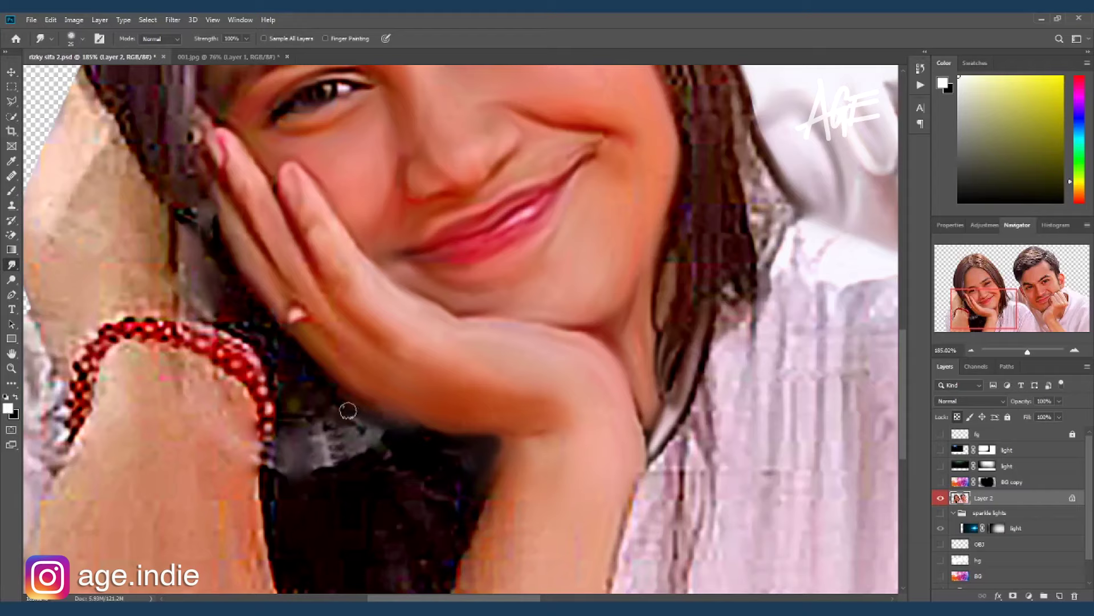
Pan down to the hand and smudge away the grey patch in the hair.
scroll(399, 342, down, 4)
scroll(435, 313, down, 1)
key(bracketright)
key(bracketright)
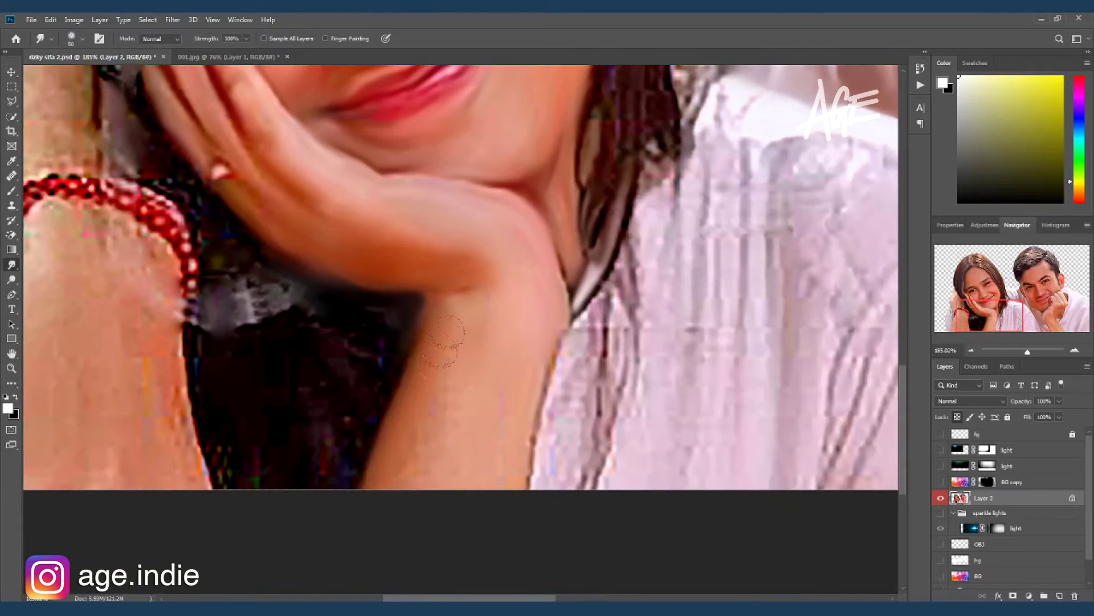
key(bracketright)
key(bracketright)
key(bracketleft)
key(bracketleft)
key(bracketleft)
mouse_move(143, 140)
mouse_down()
mouse_move(250, 233)
mouse_move(299, 254)
mouse_up()
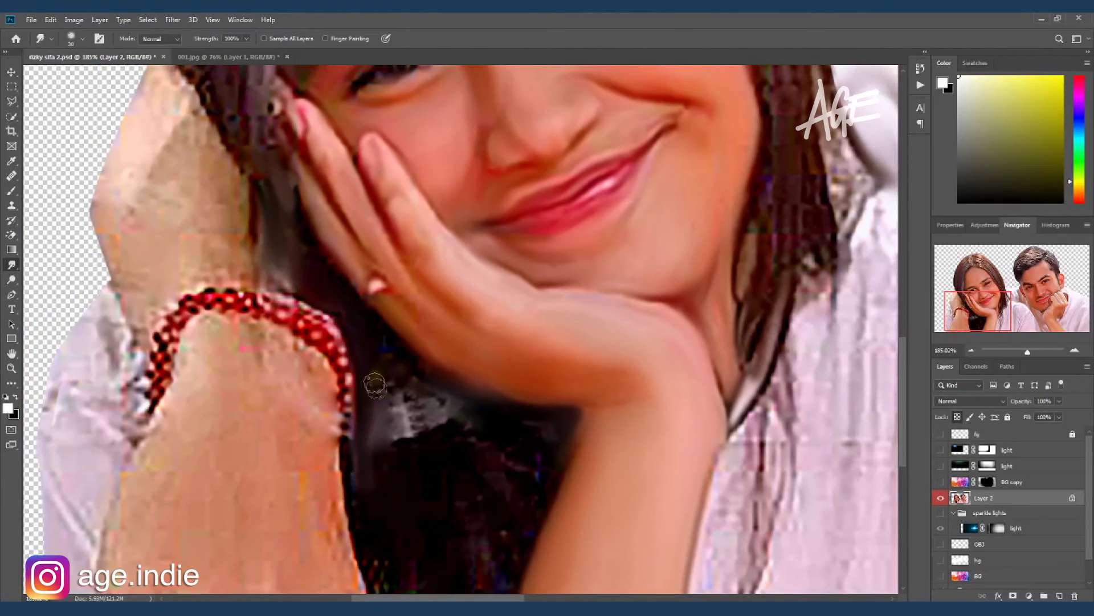
drag(403, 383, 457, 531)
Smooth the woman's arm edge and skin down to the bracelet.
key(bracketleft)
scroll(557, 464, down, 3)
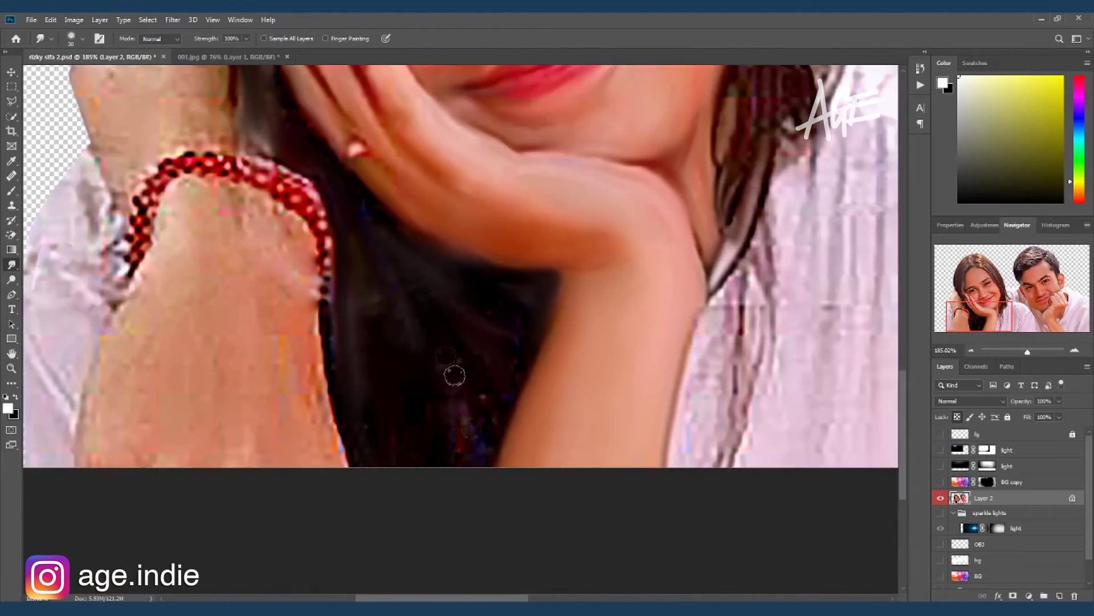
scroll(331, 233, up, 5)
scroll(331, 234, left, 4)
key(bracketright)
mouse_move(349, 182)
mouse_down()
mouse_move(337, 201)
mouse_move(362, 205)
mouse_move(304, 254)
mouse_move(307, 392)
mouse_move(313, 330)
mouse_move(365, 320)
mouse_up()
key(bracketleft)
mouse_move(365, 208)
mouse_down()
mouse_move(318, 206)
mouse_move(371, 354)
mouse_move(408, 347)
mouse_move(374, 313)
mouse_up()
Blend the arm beside and inside the bracelet, streaks below it and the arm's left edge.
key(bracketright)
key(bracketleft)
key(bracketleft)
drag(331, 379, 310, 425)
mouse_move(376, 409)
mouse_down()
mouse_move(325, 507)
mouse_move(433, 413)
mouse_move(495, 445)
mouse_move(423, 310)
mouse_move(493, 530)
mouse_up()
key(bracketright)
key(bracketright)
key(bracketright)
key(bracketright)
mouse_move(432, 423)
mouse_down()
mouse_move(362, 288)
mouse_move(416, 557)
mouse_move(293, 378)
mouse_move(294, 444)
mouse_move(276, 416)
mouse_up()
key(bracketleft)
key(bracketleft)
key(bracketleft)
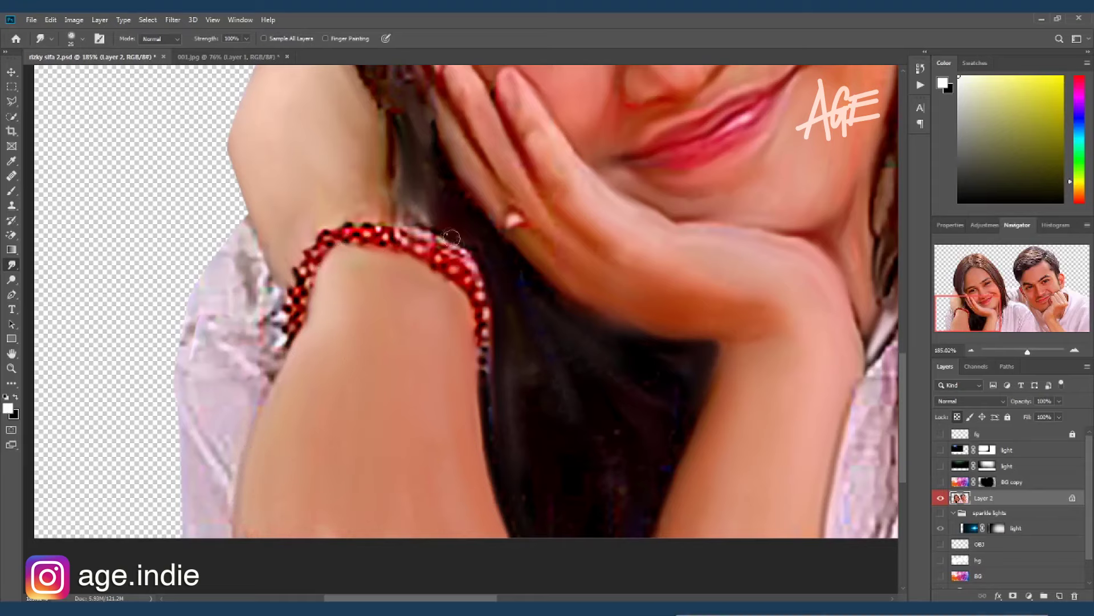
mouse_move(280, 308)
mouse_down()
mouse_move(265, 368)
mouse_move(258, 261)
mouse_move(190, 420)
mouse_move(189, 536)
mouse_up()
key(bracketright)
Smudge out the pink streaks on the woman's white sleeve.
scroll(513, 289, right, 5)
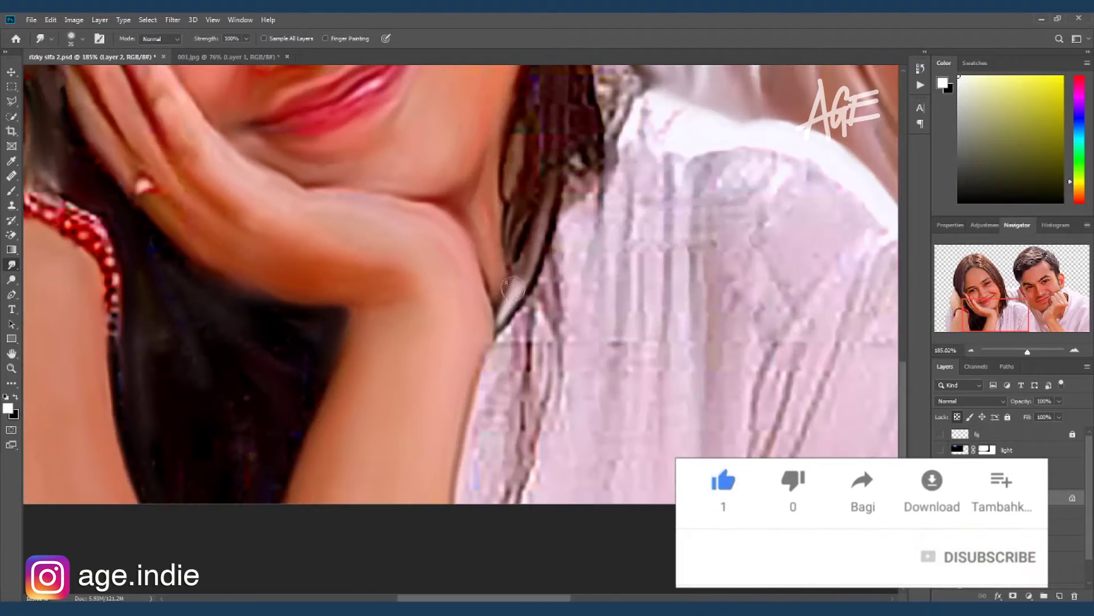
drag(513, 288, 473, 490)
drag(502, 319, 519, 410)
drag(547, 308, 519, 473)
drag(547, 342, 520, 455)
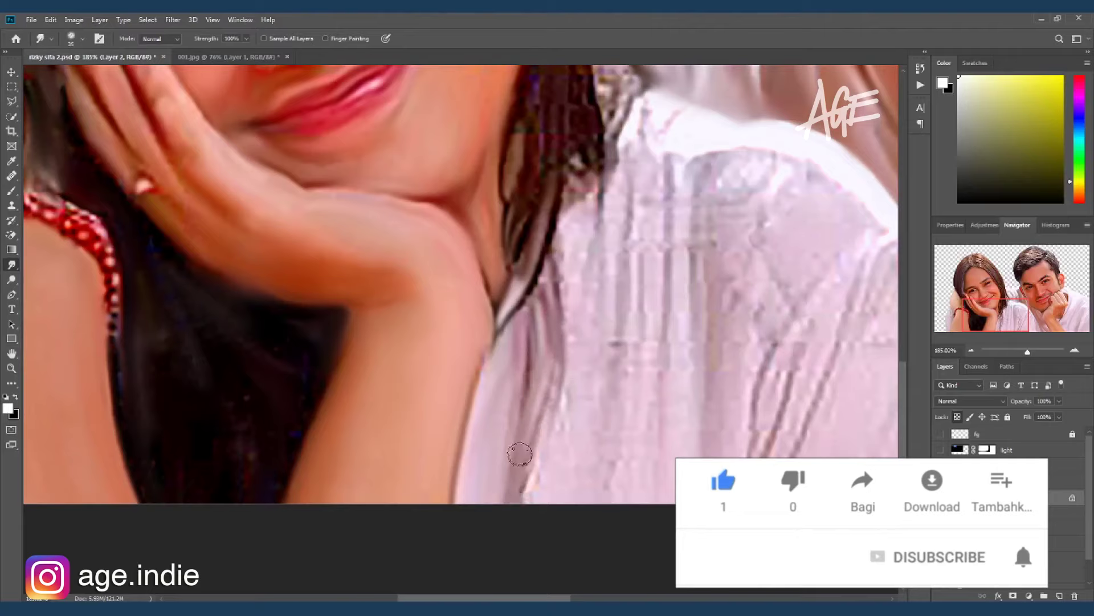
Smooth the shirt area below her hair and the streaks beside the sleeve pattern.
key(bracketright)
scroll(552, 200, up, 3)
drag(551, 202, 550, 342)
drag(576, 245, 530, 541)
scroll(547, 354, down, 2)
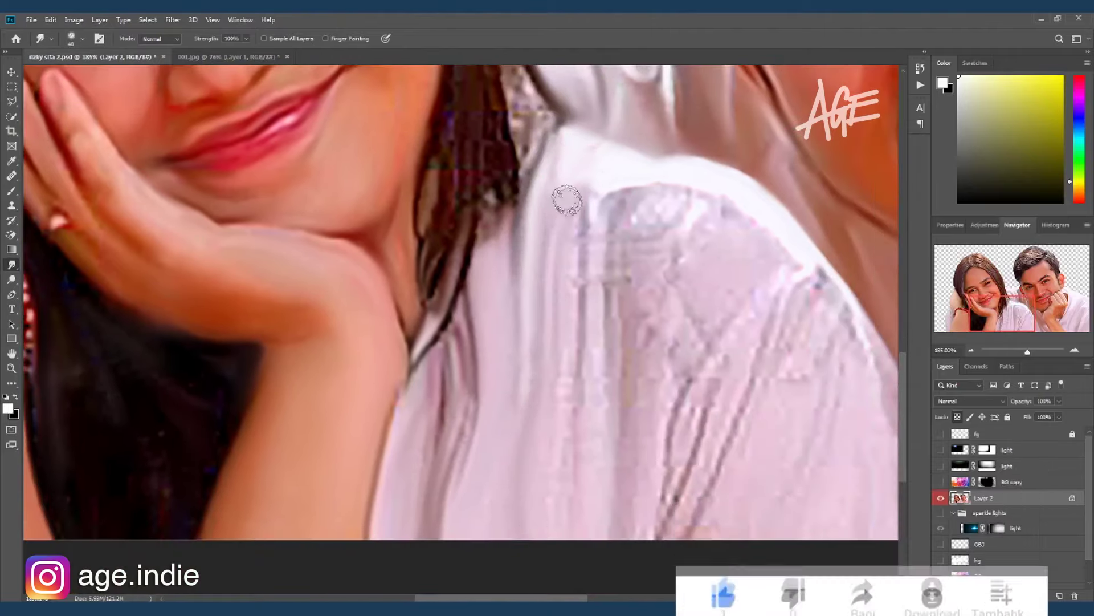
drag(604, 165, 570, 525)
With a 50 px brush, smooth the textured shirt shoulder, then fit the image on screen.
key(bracketright)
drag(611, 183, 608, 387)
mouse_move(701, 205)
mouse_down()
mouse_move(726, 191)
mouse_move(647, 232)
mouse_move(631, 329)
mouse_move(652, 507)
mouse_move(665, 369)
mouse_move(686, 464)
mouse_move(728, 368)
mouse_move(804, 274)
mouse_move(738, 362)
mouse_up()
scroll(738, 362, right, 3)
mouse_move(677, 252)
mouse_down()
mouse_move(782, 443)
mouse_move(694, 454)
mouse_move(703, 320)
mouse_move(670, 489)
mouse_move(762, 530)
mouse_up()
key(ctrl+0)
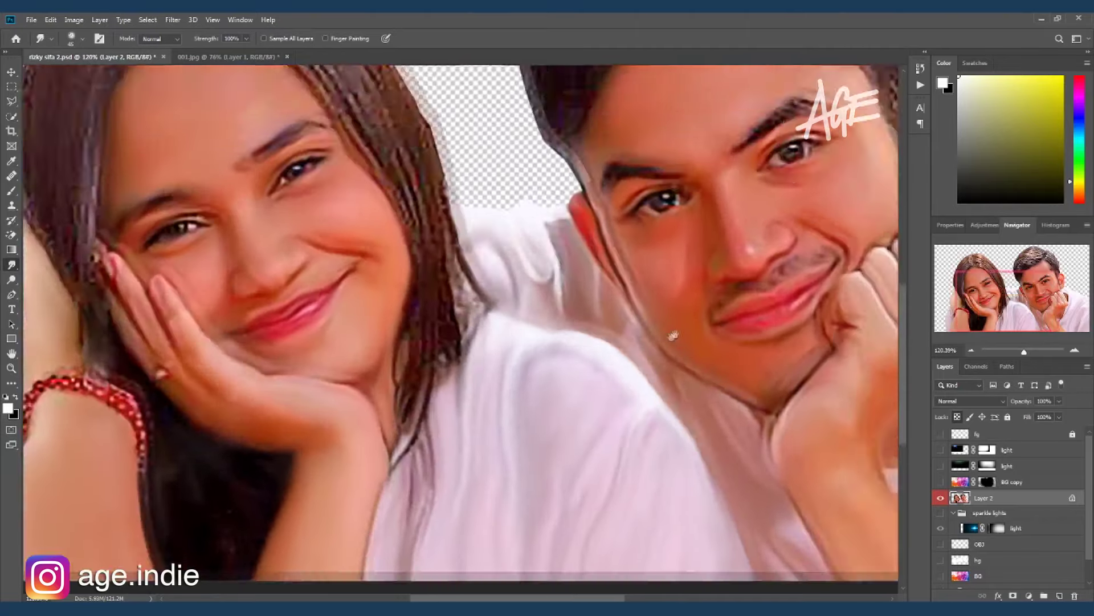
With the Mixer Brush, smear the man's hair edge above his ear and across his head.
key(b)
scroll(779, 261, up, 5)
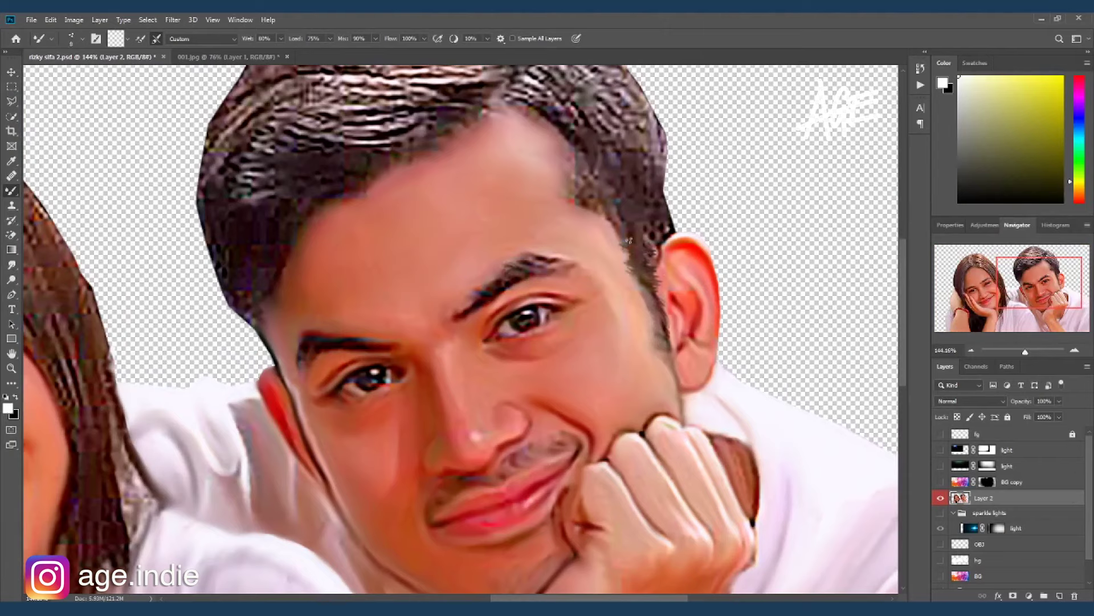
drag(632, 238, 676, 228)
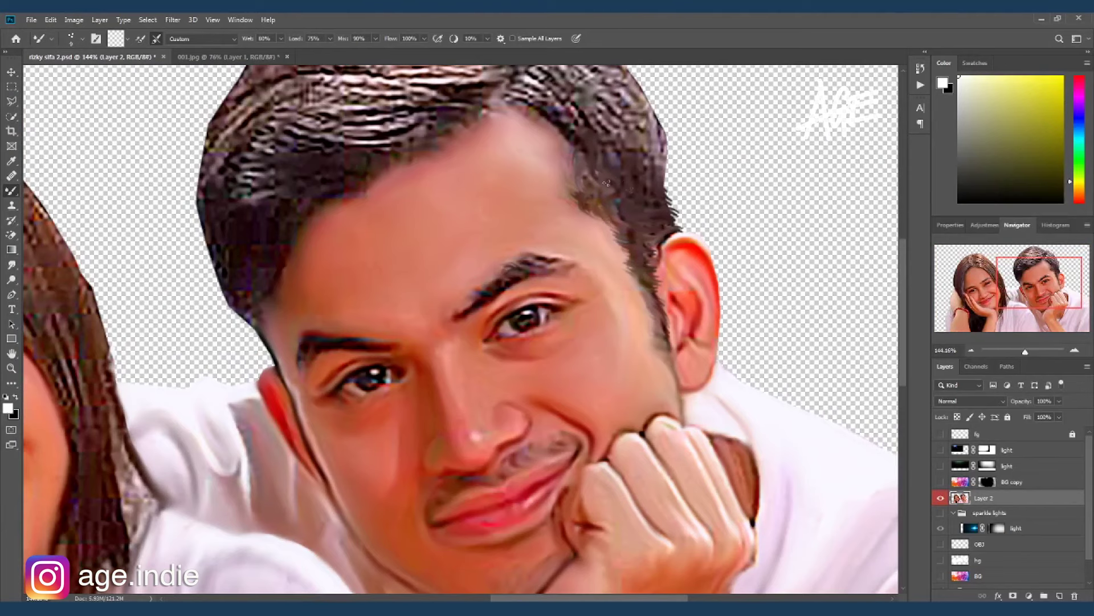
scroll(664, 181, up, 3)
drag(566, 224, 656, 267)
drag(546, 204, 570, 225)
key([)
mouse_move(496, 197)
mouse_down()
mouse_move(620, 215)
mouse_move(650, 192)
mouse_up()
key(])
mouse_move(540, 163)
mouse_down()
mouse_move(533, 106)
mouse_move(541, 174)
mouse_up()
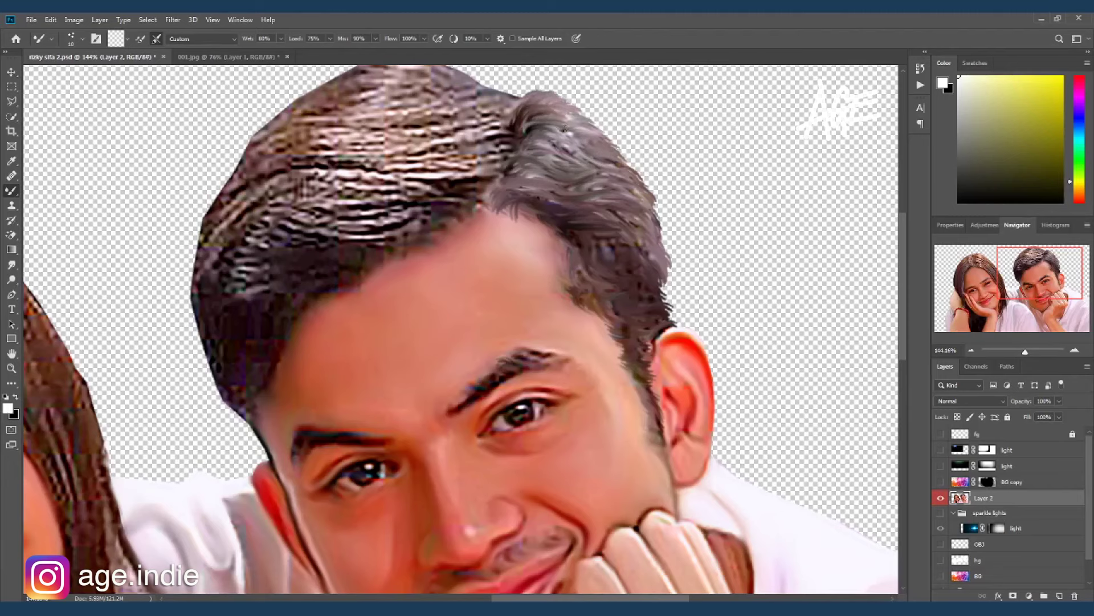
Paint long flowing strands across the top and left side of his hair at brush size 20.
drag(564, 130, 619, 181)
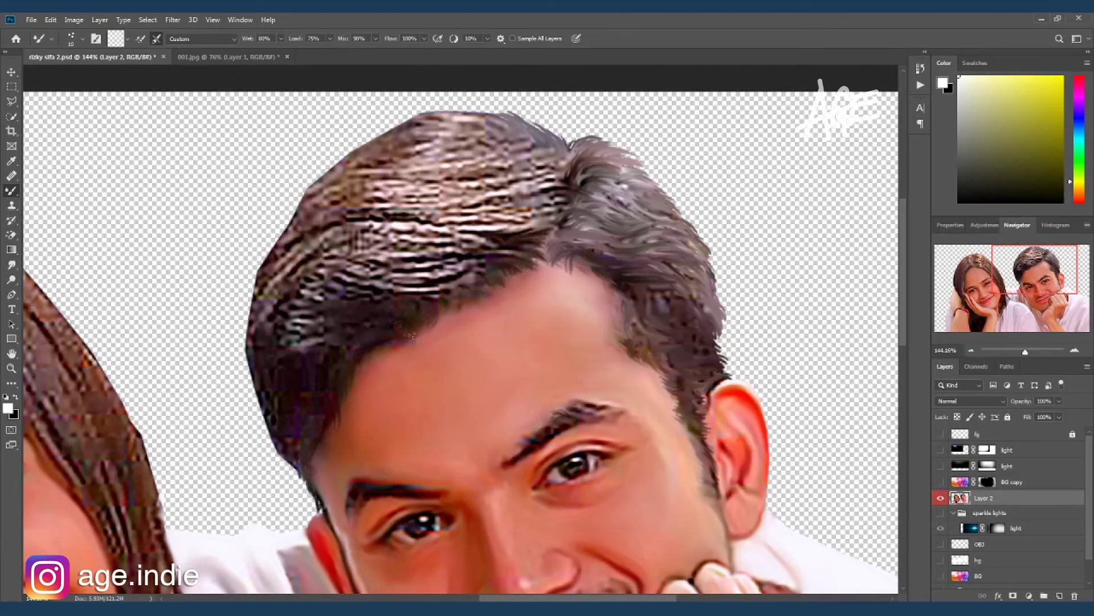
drag(326, 359, 493, 225)
mouse_move(399, 248)
mouse_down()
mouse_move(510, 231)
mouse_move(414, 260)
mouse_up()
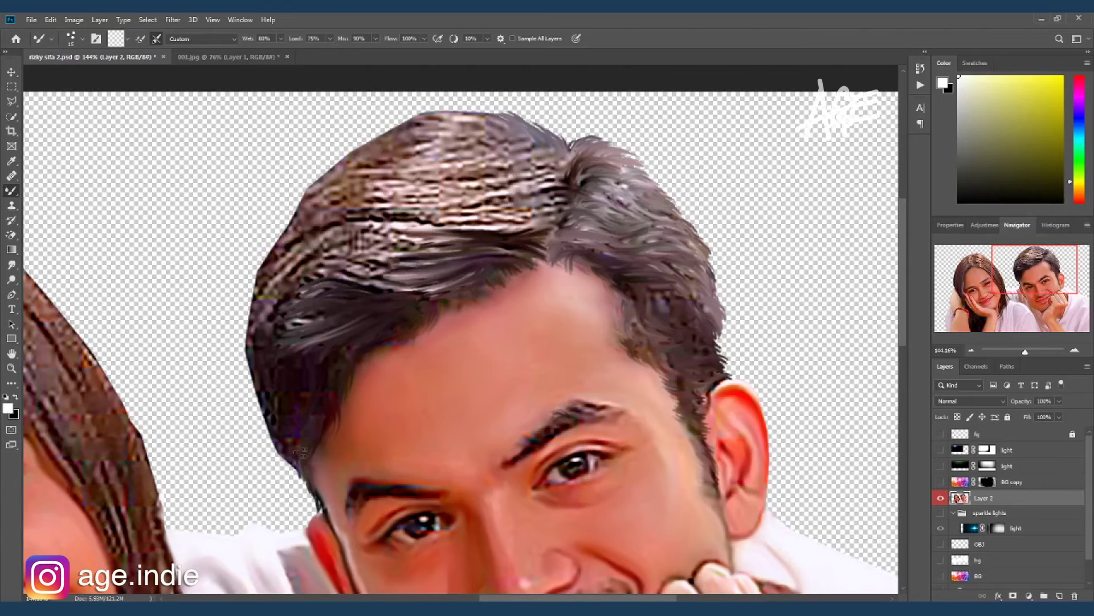
drag(301, 383, 366, 346)
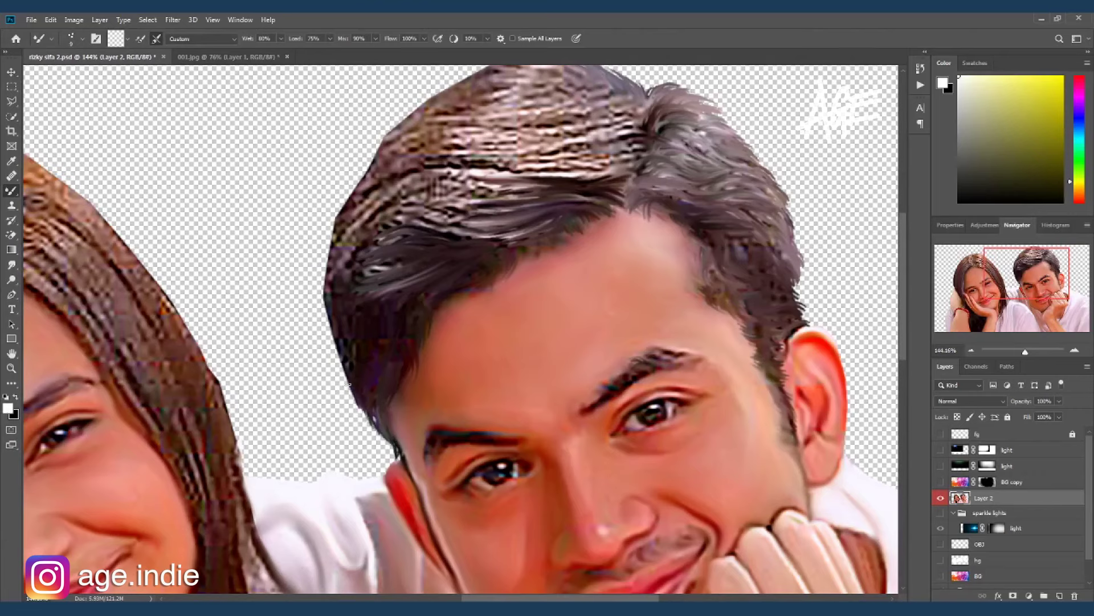
drag(372, 262, 339, 316)
key(bracketright)
mouse_move(399, 193)
mouse_down()
mouse_move(336, 237)
mouse_move(350, 333)
mouse_up()
mouse_move(490, 222)
mouse_down()
mouse_move(388, 248)
mouse_move(385, 259)
mouse_up()
mouse_move(530, 196)
mouse_down()
mouse_move(393, 245)
mouse_move(371, 242)
mouse_up()
mouse_move(485, 180)
mouse_down()
mouse_move(336, 240)
mouse_move(357, 212)
mouse_up()
Smooth the strands on top and at the top-left of his hair with brush sizes 10–15.
key(bracketleft)
mouse_move(513, 171)
mouse_down()
mouse_move(384, 191)
mouse_move(393, 228)
mouse_up()
scroll(485, 257, up, 3)
key(bracketright)
drag(553, 228, 377, 280)
drag(502, 205, 407, 237)
mouse_move(550, 194)
mouse_down()
mouse_move(391, 234)
mouse_move(431, 191)
mouse_up()
Smooth the very top and upper part of his hair into blended strands.
key(bracketleft)
drag(575, 177, 456, 168)
drag(599, 188, 507, 182)
key(bracketright)
drag(612, 217, 490, 222)
mouse_move(624, 239)
mouse_down()
mouse_move(473, 251)
mouse_move(539, 222)
mouse_move(513, 253)
mouse_up()
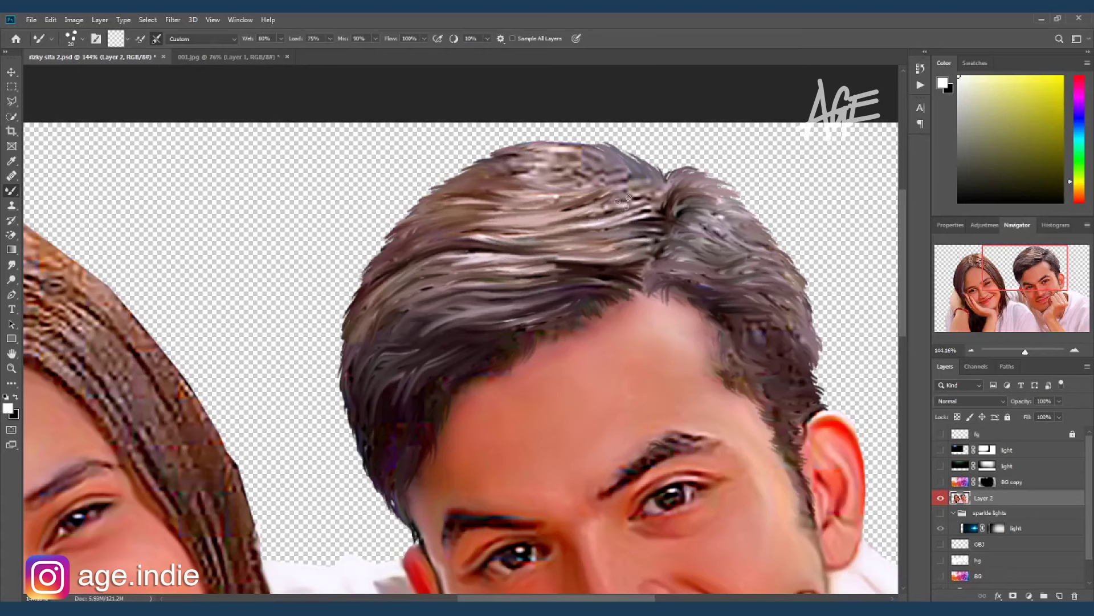
drag(633, 177, 547, 183)
scroll(570, 171, up, 2)
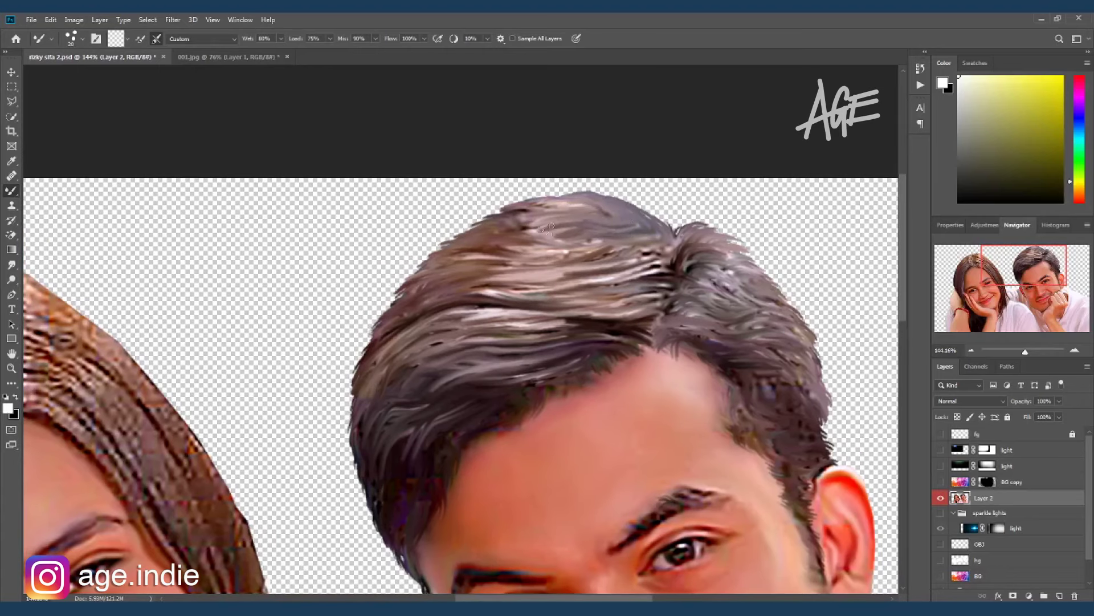
scroll(522, 372, down, 3)
Smear the woman's hair from the crown downward and outward into strands, brush 10–20.
key(bracketleft)
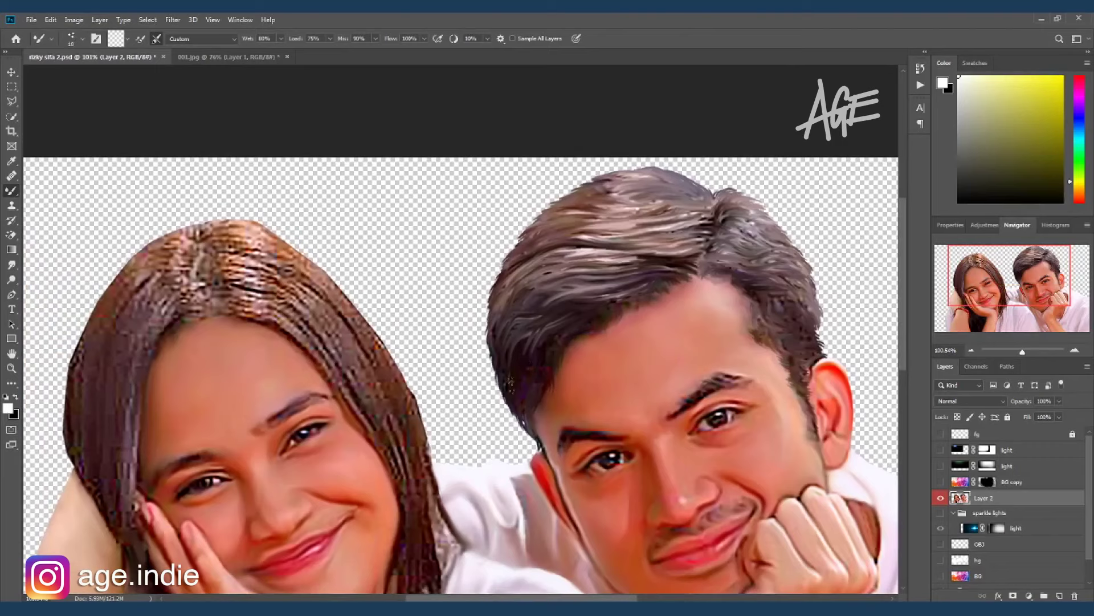
scroll(517, 335, down, 2)
scroll(517, 334, left, 3)
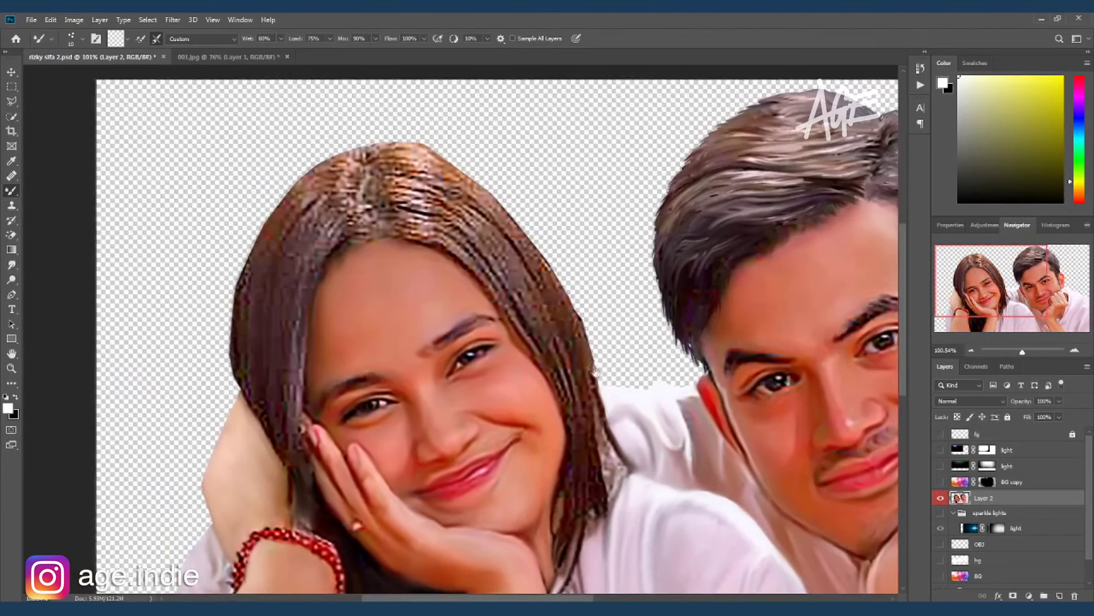
mouse_move(388, 213)
mouse_down()
mouse_move(450, 235)
mouse_move(479, 262)
mouse_move(501, 319)
mouse_move(556, 394)
mouse_up()
key(bracketright)
drag(369, 183, 376, 137)
mouse_move(376, 191)
mouse_down()
mouse_move(450, 226)
mouse_move(496, 285)
mouse_up()
mouse_move(433, 205)
mouse_down()
mouse_move(394, 165)
mouse_move(420, 144)
mouse_move(489, 181)
mouse_up()
mouse_move(426, 194)
mouse_down()
mouse_move(387, 167)
mouse_move(491, 233)
mouse_up()
mouse_move(402, 160)
mouse_down()
mouse_move(497, 207)
mouse_move(531, 268)
mouse_move(399, 205)
mouse_move(496, 274)
mouse_up()
Smooth the strands along the right side and right edge of her hair.
mouse_move(405, 214)
mouse_down()
mouse_move(496, 252)
mouse_move(547, 359)
mouse_move(562, 570)
mouse_up()
drag(576, 364, 604, 451)
drag(604, 408, 582, 507)
mouse_move(598, 439)
mouse_down()
mouse_move(582, 564)
mouse_move(593, 388)
mouse_move(564, 319)
mouse_move(538, 313)
mouse_up()
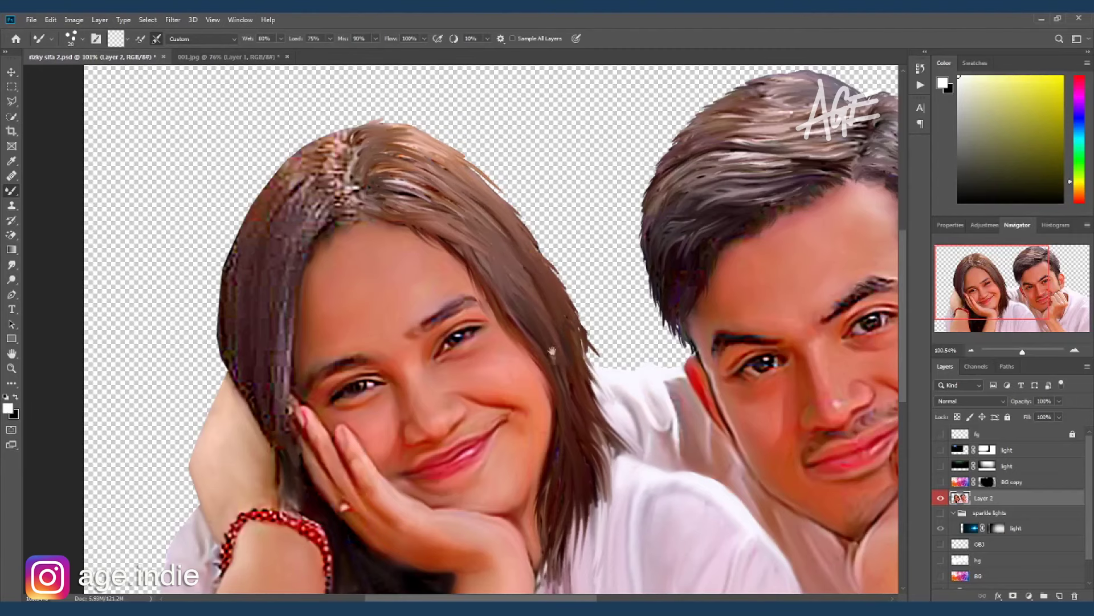
Smooth her hair along the left edge down beside her hand, then fit the image on screen.
drag(454, 304, 526, 187)
drag(424, 194, 400, 402)
drag(459, 145, 368, 268)
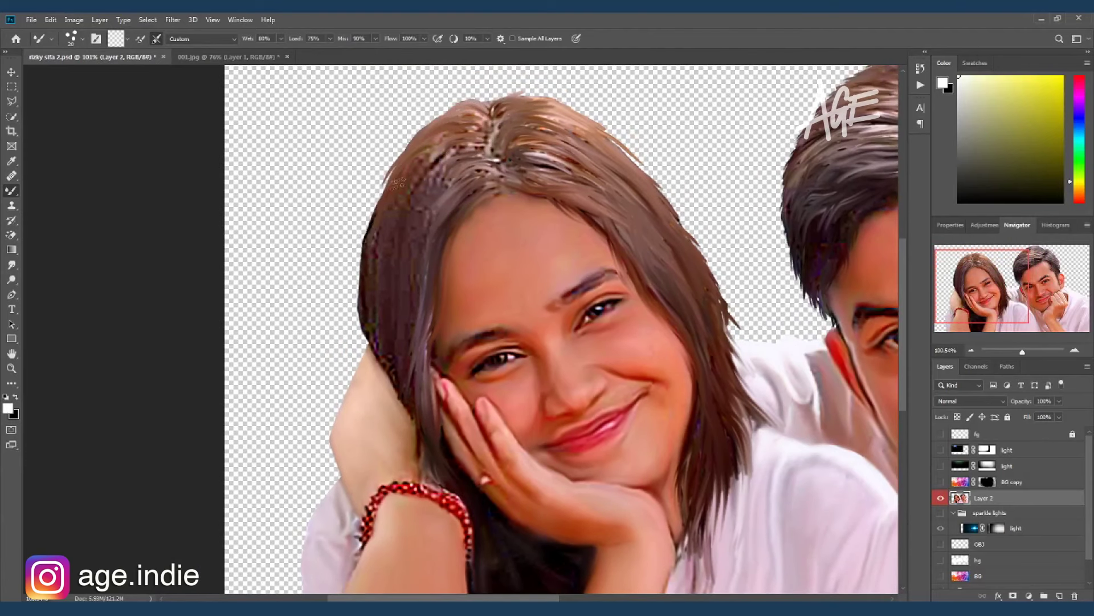
drag(402, 177, 359, 302)
mouse_move(411, 199)
mouse_down()
mouse_move(447, 150)
mouse_move(409, 337)
mouse_up()
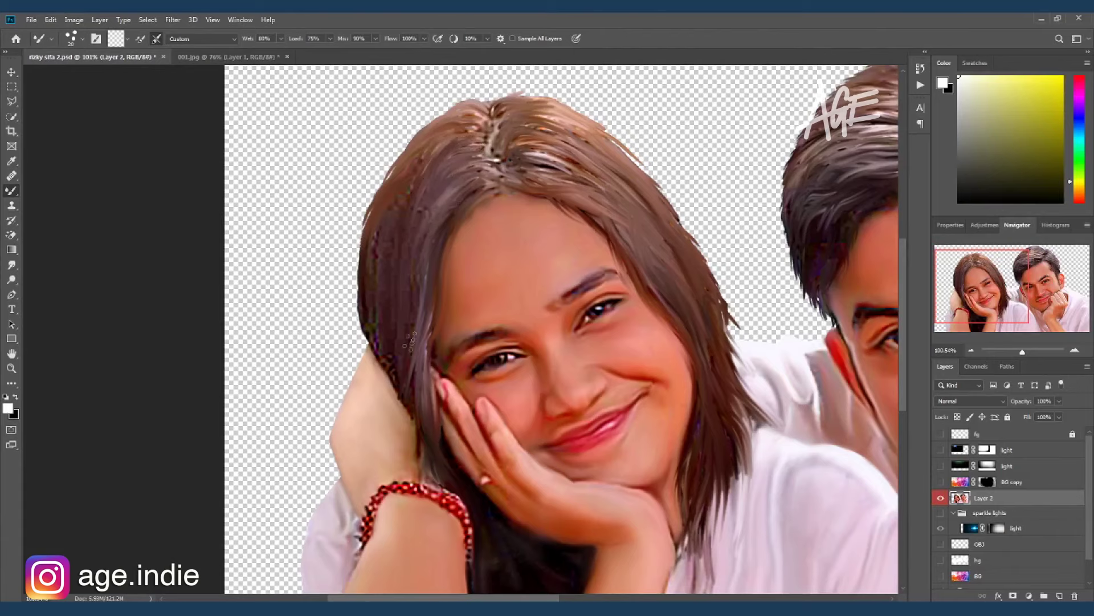
mouse_move(380, 217)
mouse_down()
mouse_move(365, 333)
mouse_move(426, 405)
mouse_up()
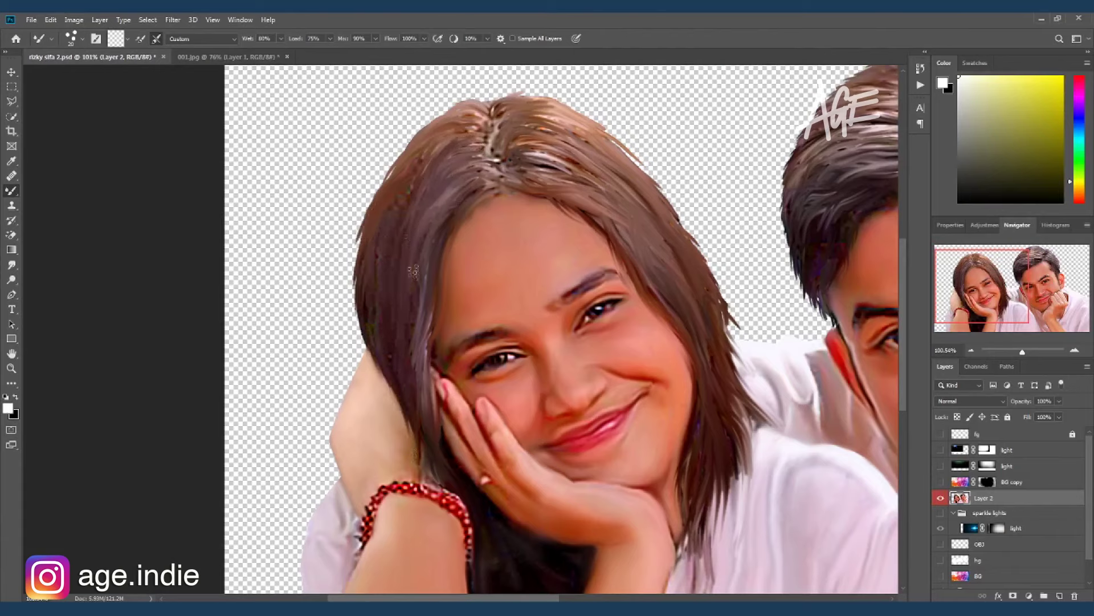
drag(419, 456, 357, 302)
drag(383, 413, 397, 333)
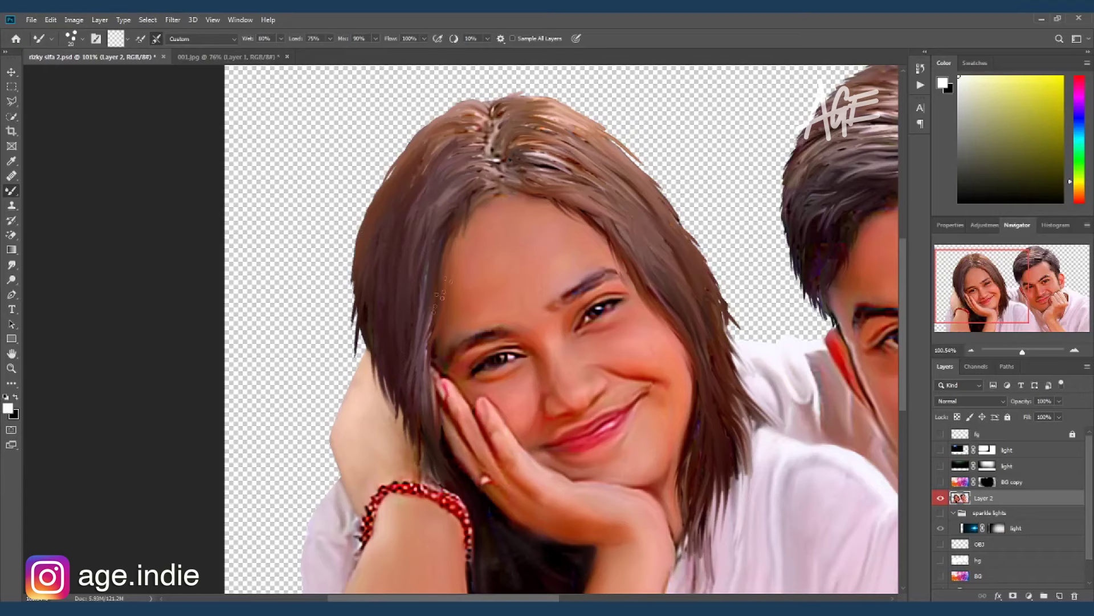
scroll(440, 294, down, 5)
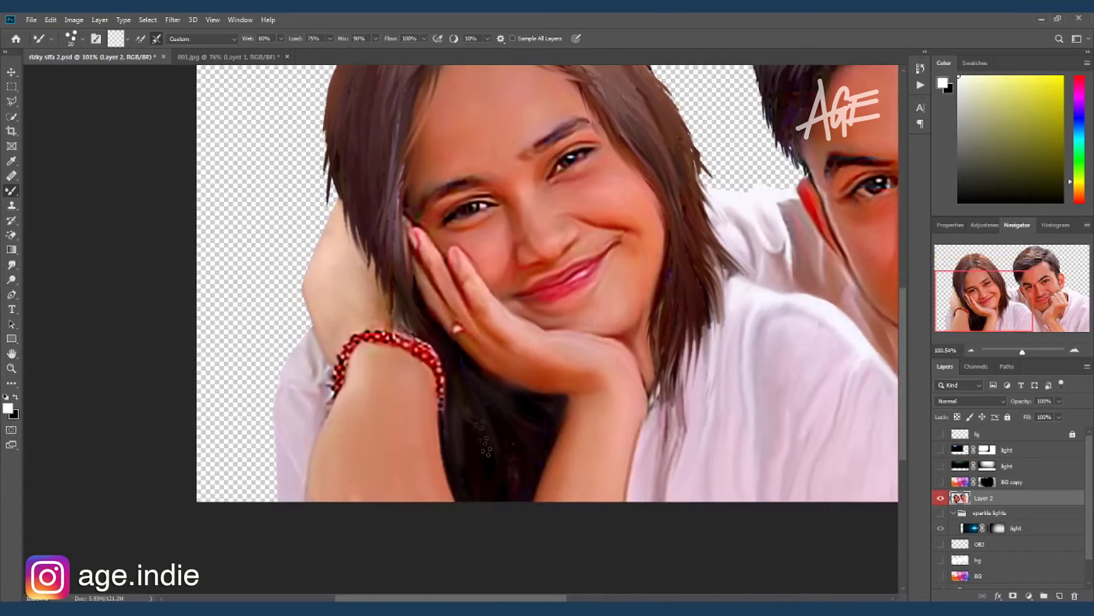
key(ctrl+0)
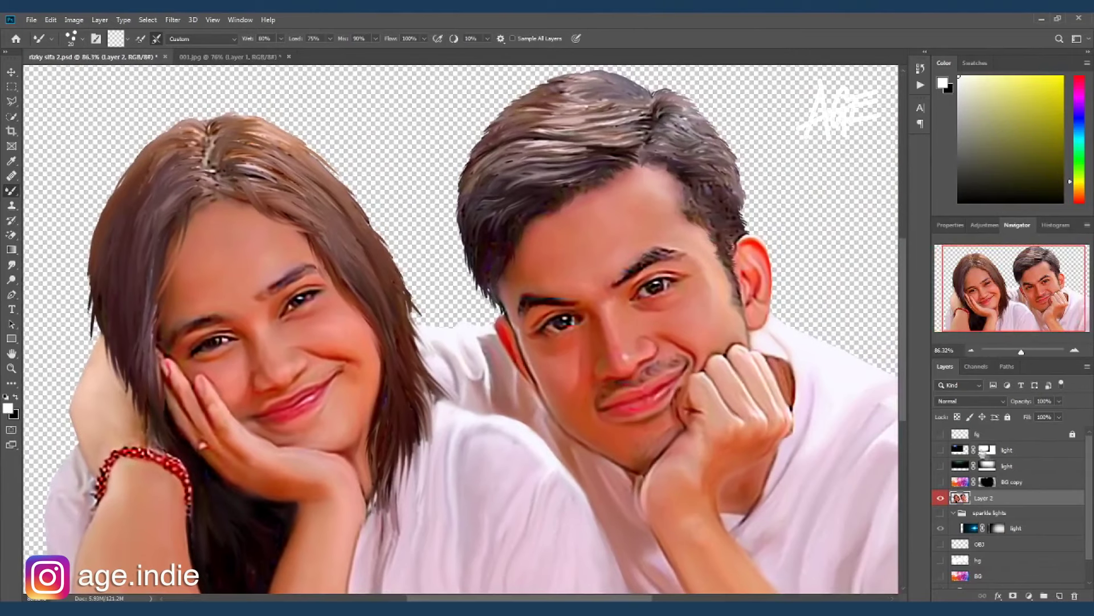
key(o)
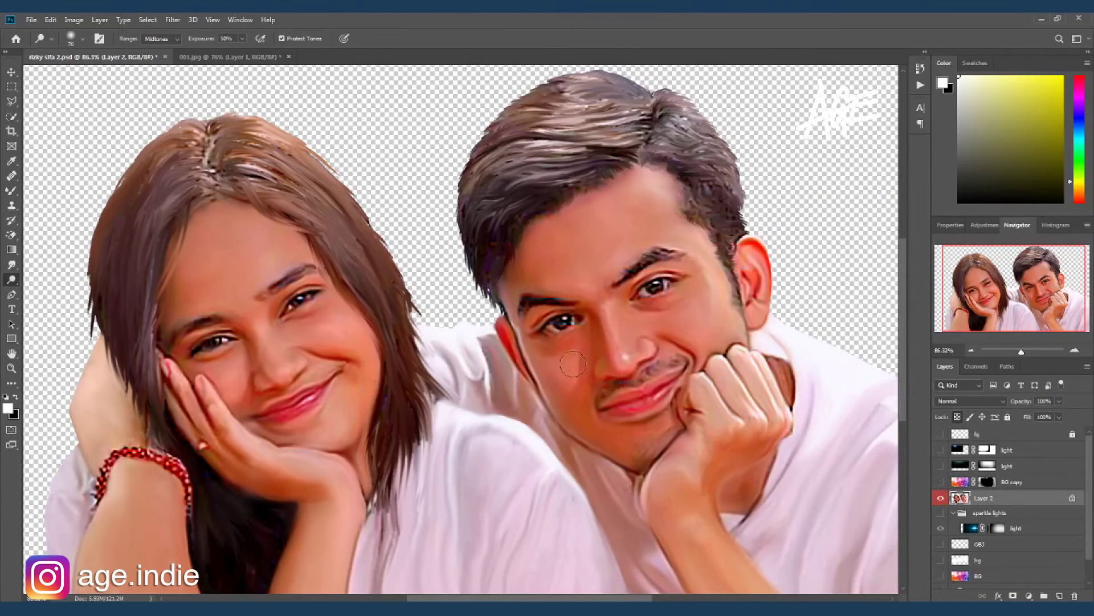
Dodge the man's forehead, knuckles and cheek, and the woman's cheek, with a size-100 brush.
key(bracketleft)
key(bracketleft)
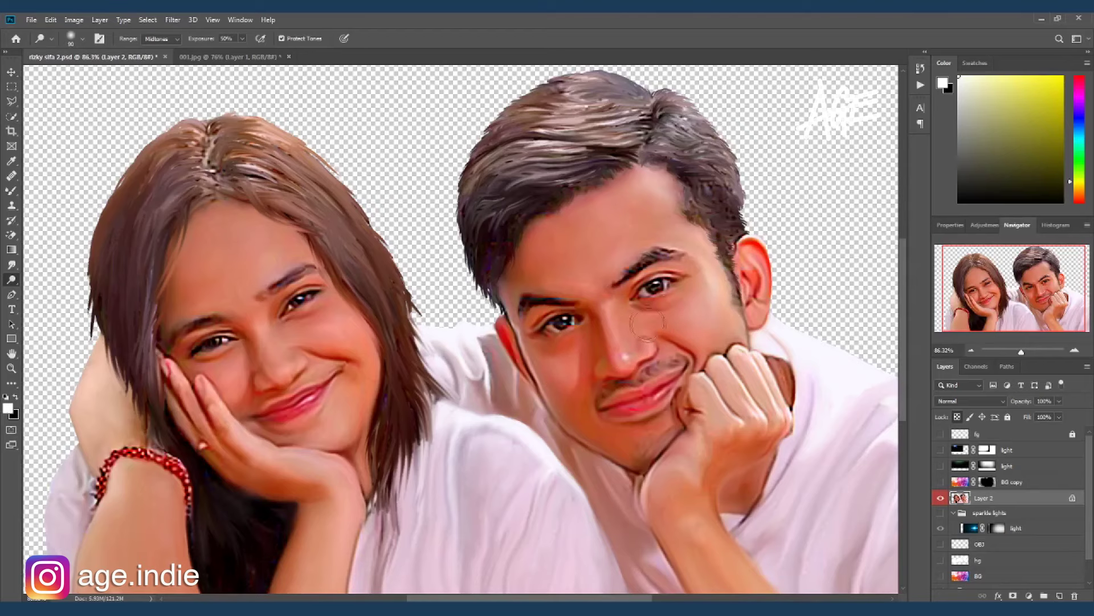
key(bracketright)
drag(638, 200, 586, 288)
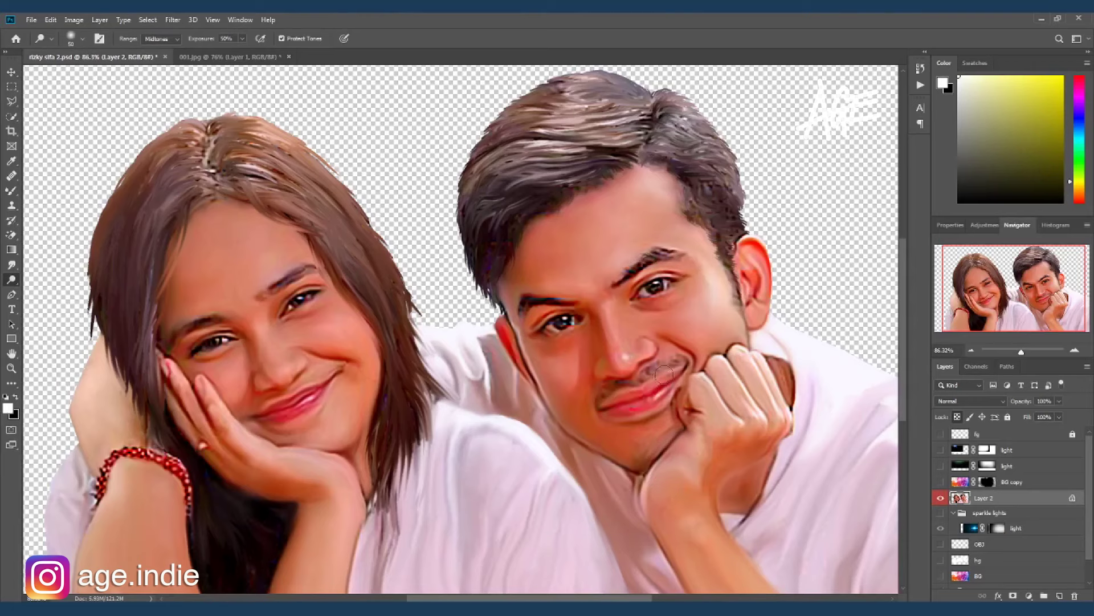
drag(748, 356, 751, 394)
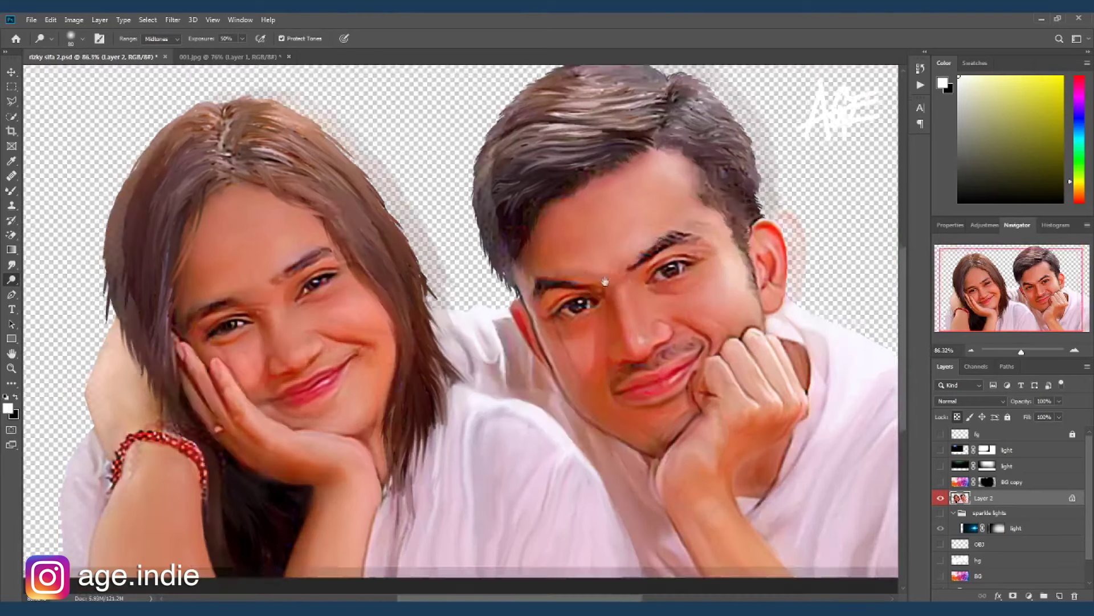
scroll(719, 279, left, 5)
key(bracketleft)
key(bracketleft)
key(bracketleft)
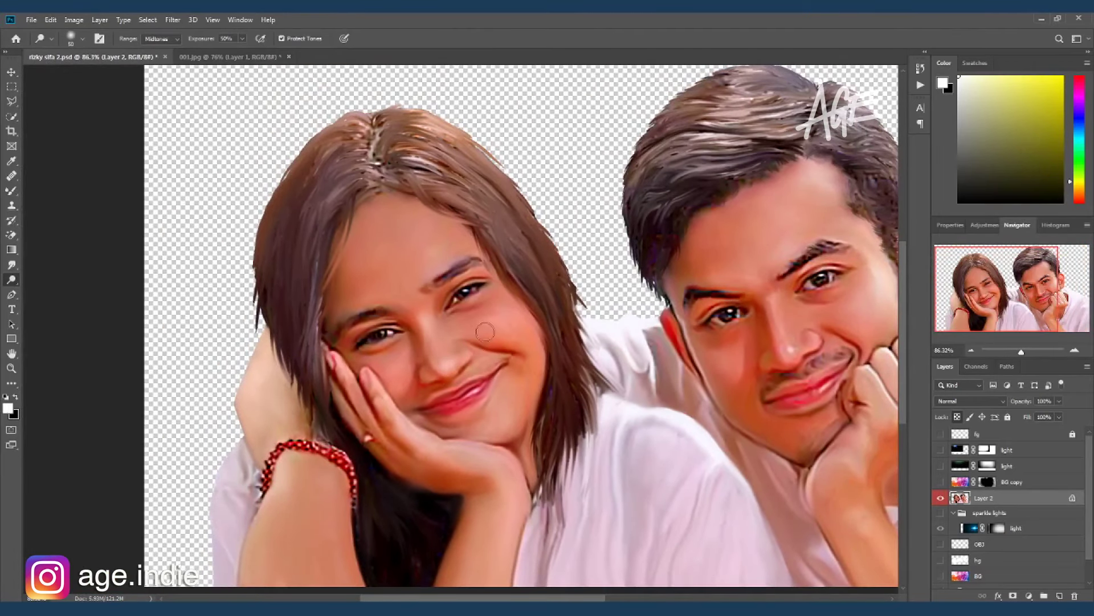
key(bracketright)
key(bracketright)
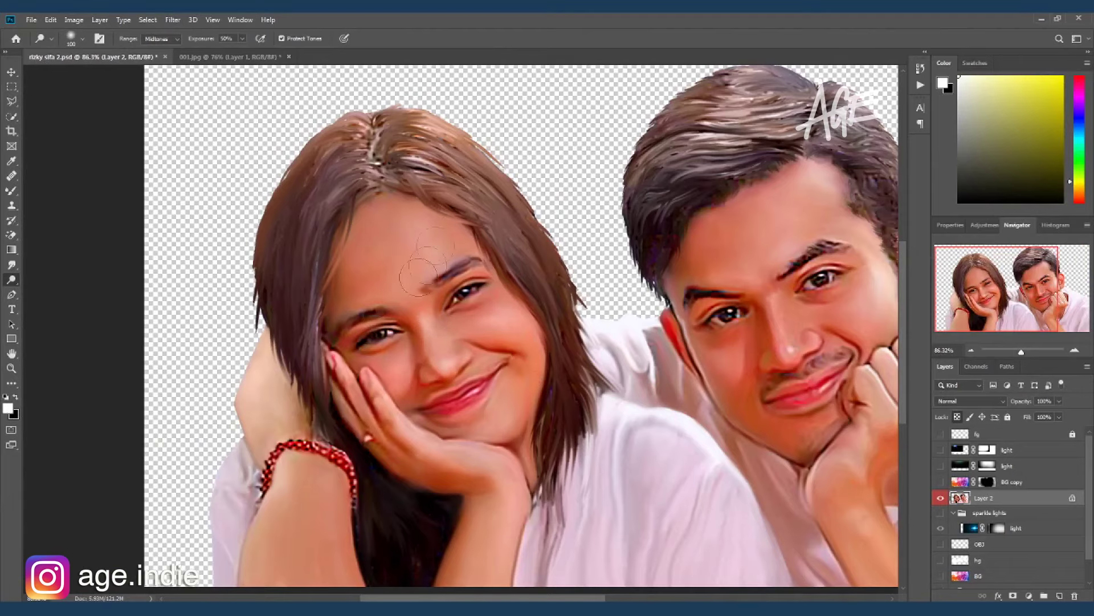
drag(513, 329, 475, 357)
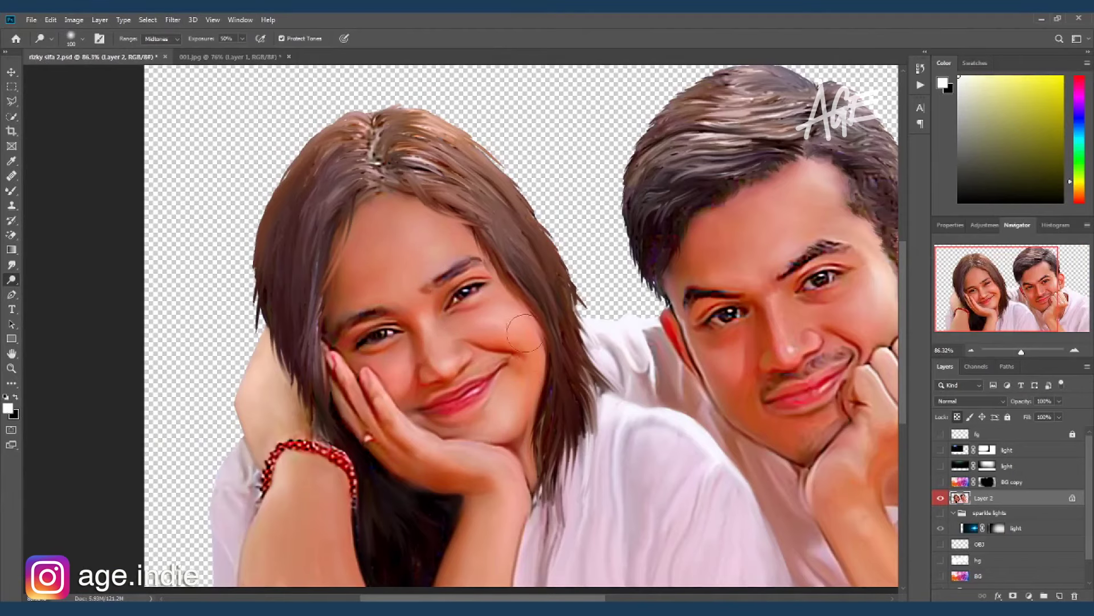
scroll(371, 389, down, 1)
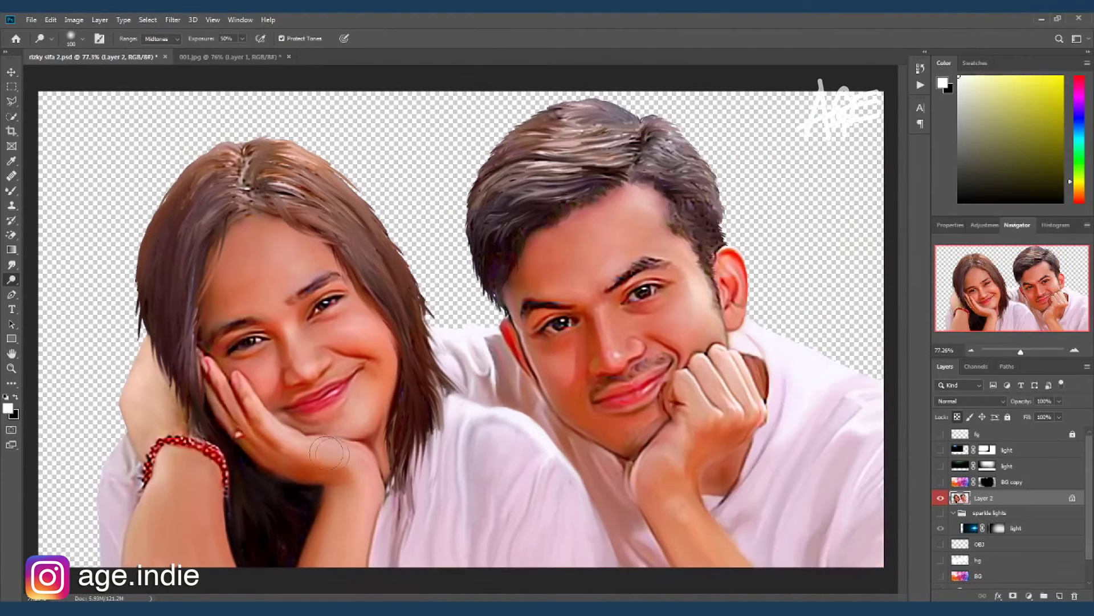
drag(572, 331, 591, 425)
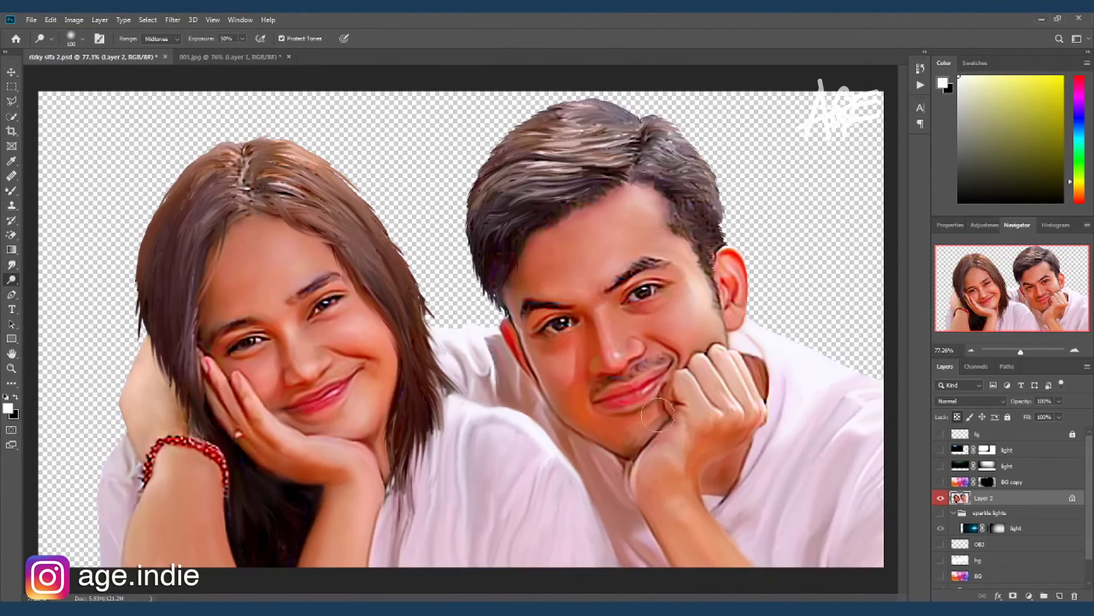
Burn to darken the man's hair and the woman's hair from crown to temple.
key(shift+o)
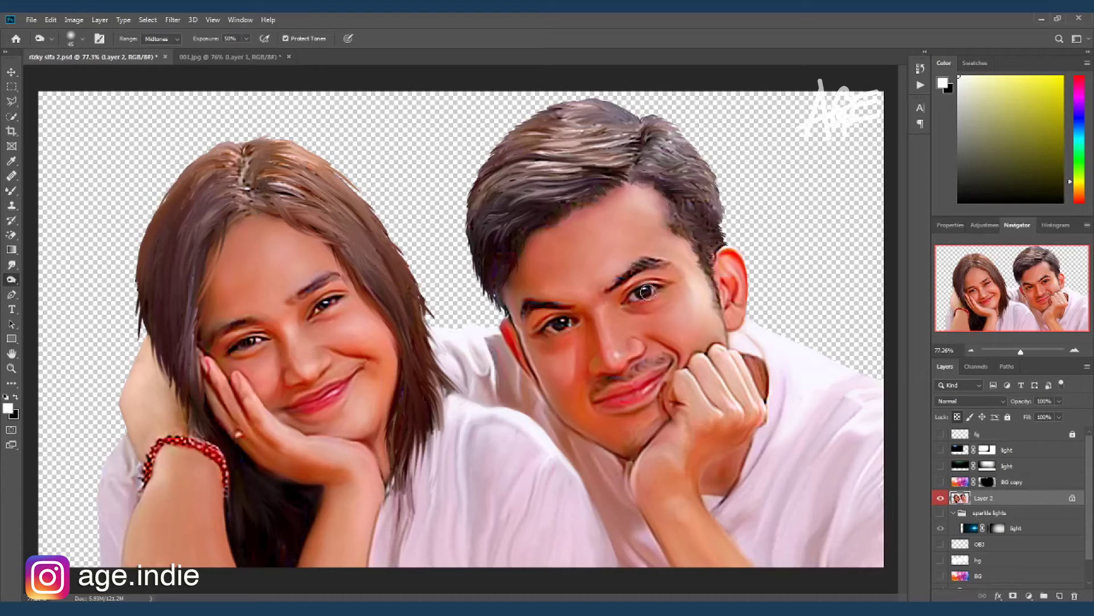
drag(668, 172, 711, 272)
mouse_move(575, 197)
mouse_down()
mouse_move(514, 151)
mouse_move(530, 139)
mouse_move(621, 177)
mouse_move(661, 159)
mouse_move(664, 142)
mouse_up()
mouse_move(261, 198)
mouse_down()
mouse_move(279, 171)
mouse_move(354, 245)
mouse_move(404, 276)
mouse_move(330, 194)
mouse_up()
mouse_move(205, 245)
mouse_down()
mouse_move(222, 203)
mouse_move(220, 234)
mouse_up()
Dodge the woman's forehead, hand and arm, then zoom out to show the colourful background.
key(shift+o)
drag(274, 200, 312, 251)
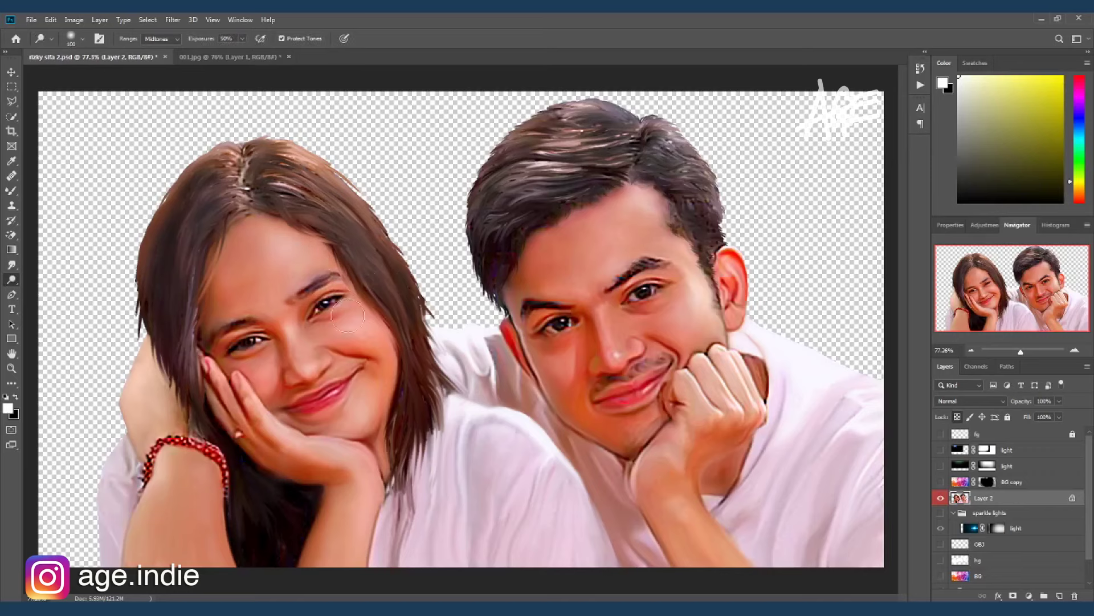
mouse_move(259, 313)
mouse_down()
mouse_move(191, 463)
mouse_move(168, 410)
mouse_up()
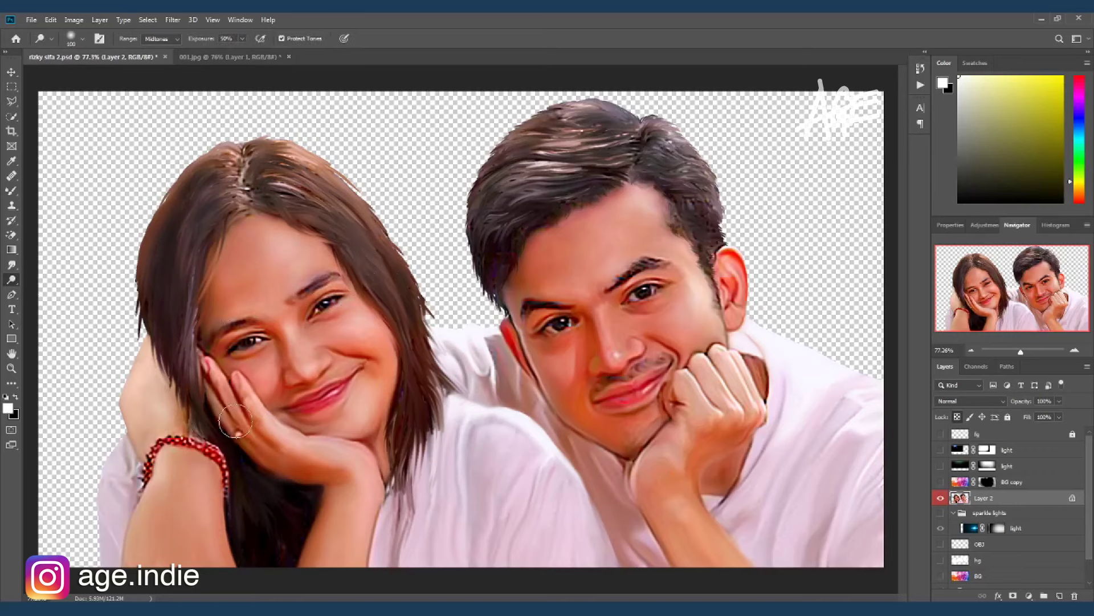
alt+click(486, 385)
scroll(1009, 510, down, 1)
drag(940, 580, 940, 435)
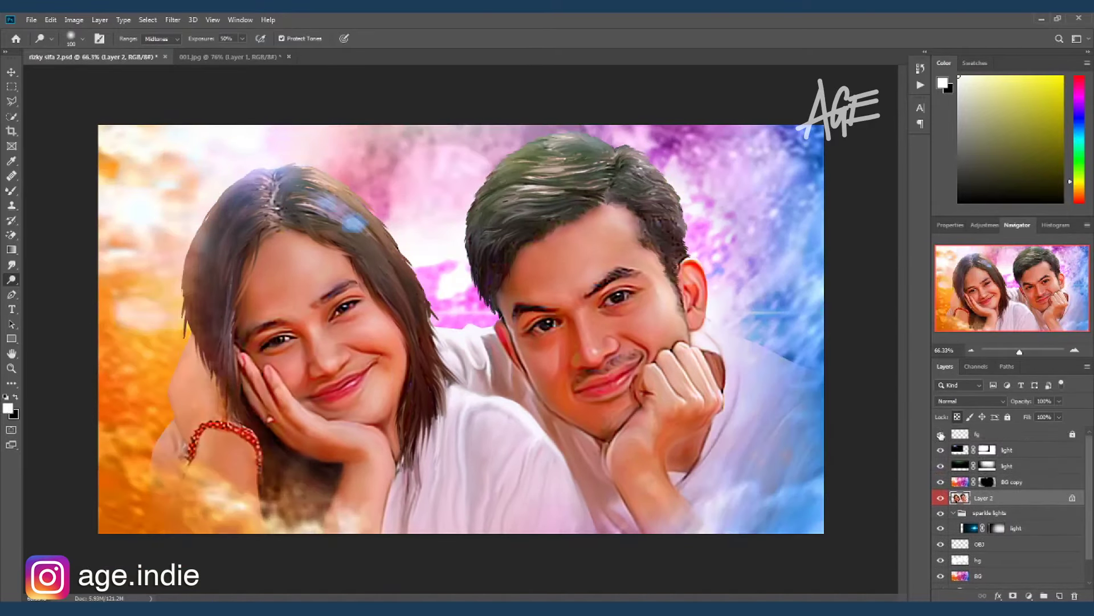
Brighten the painting with a Curves adjustment using three added curve points.
key(ctrl+m)
drag(741, 114, 850, 150)
click(970, 241)
click(888, 321)
click(934, 285)
drag(889, 318, 889, 321)
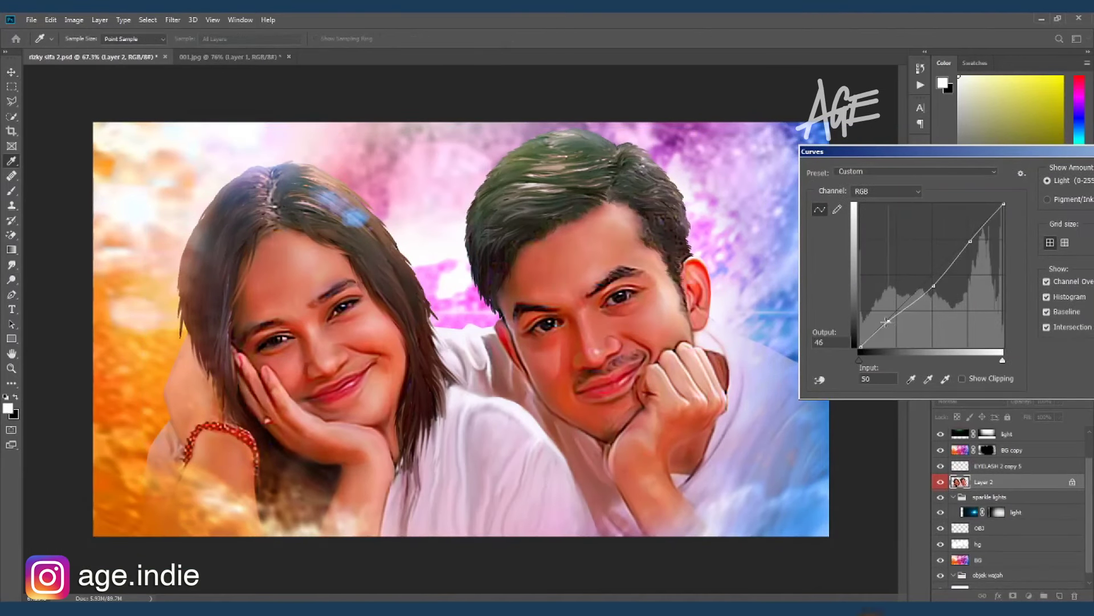
key(Return)
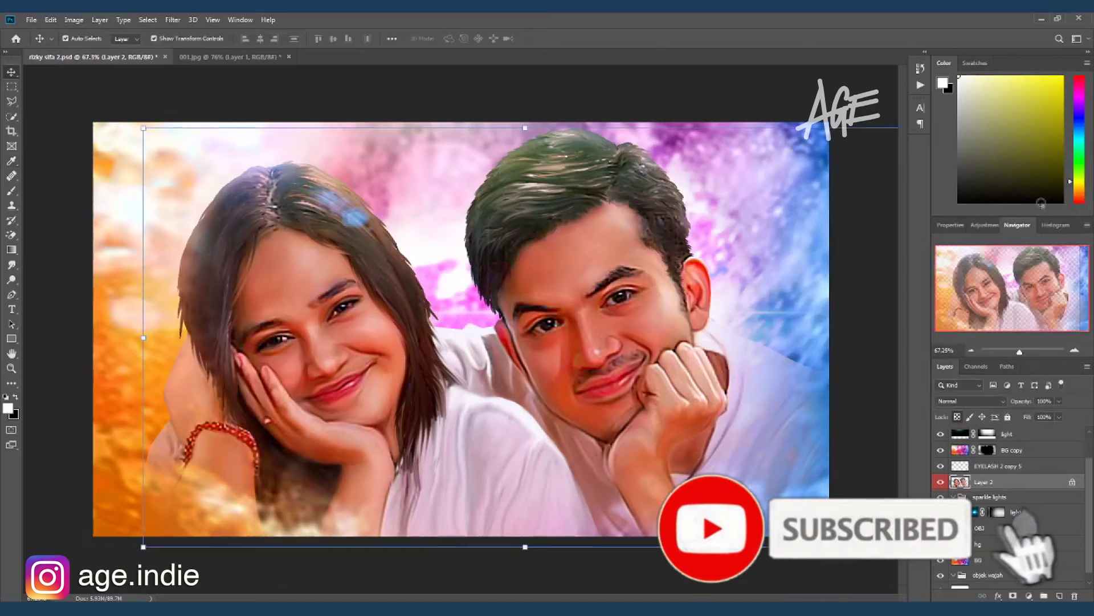
Apply Levels with input values 5, 1.13 and 242.
key(ctrl+l)
drag(712, 200, 877, 220)
drag(802, 347, 804, 346)
mouse_move(945, 347)
mouse_down()
mouse_move(810, 346)
mouse_move(863, 347)
mouse_up()
key(Return)
On a new layer, paint soft white glow around the girl's hair and arm and beside the man's hair.
click(1059, 595)
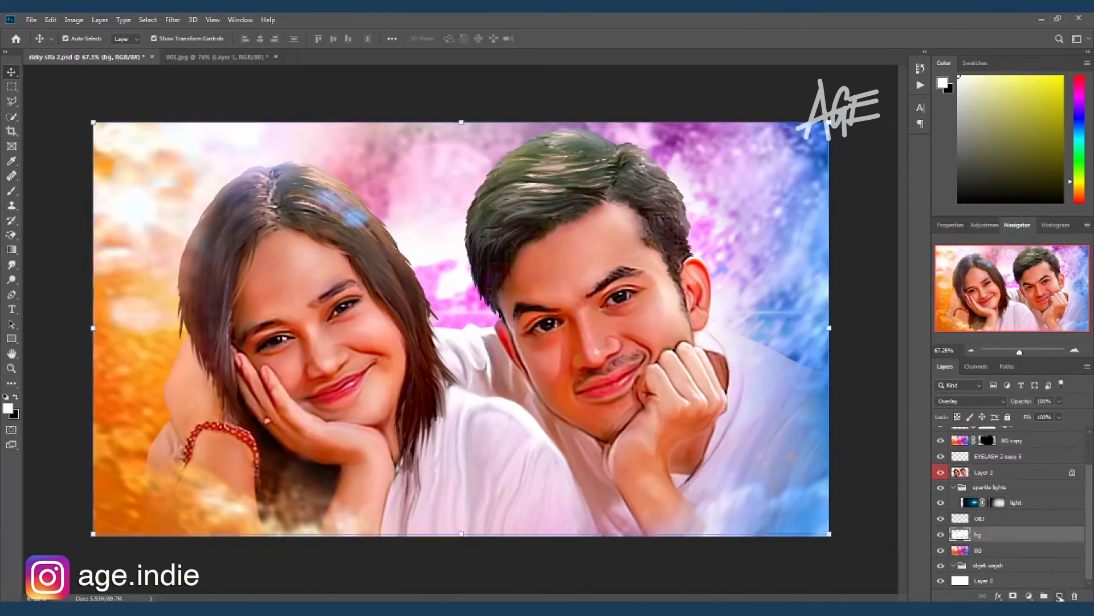
key(b)
drag(235, 312, 148, 410)
key(bracketright)
key(bracketright)
key(bracketright)
drag(370, 182, 467, 302)
drag(661, 137, 704, 251)
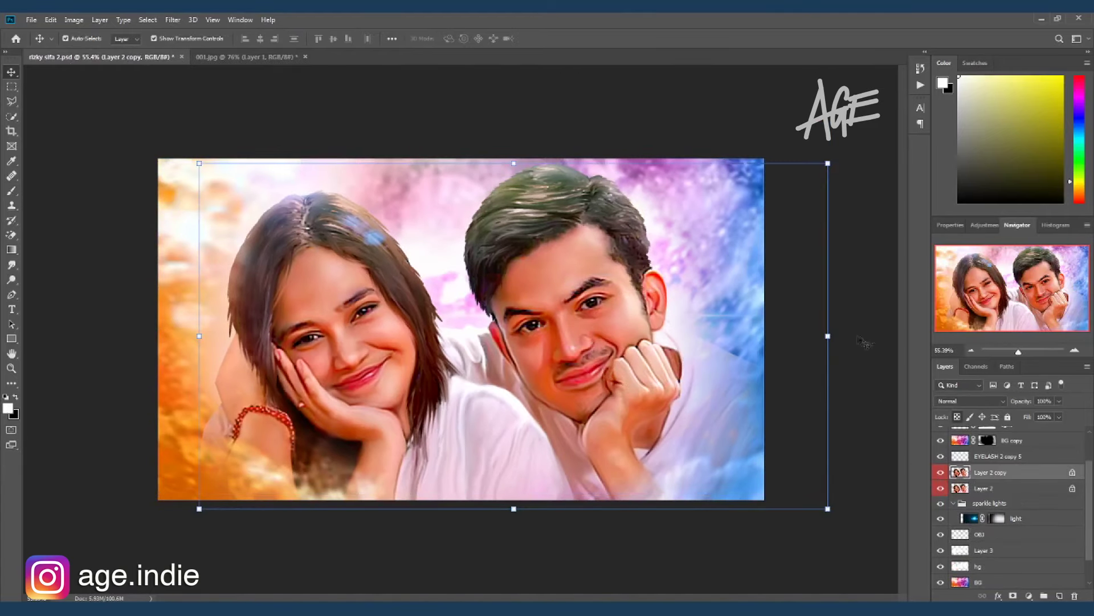
Brighten Layer 2 copy with Levels (white 231) and mask the brightening off both figures' hair.
key(ctrl+l)
drag(947, 347, 864, 346)
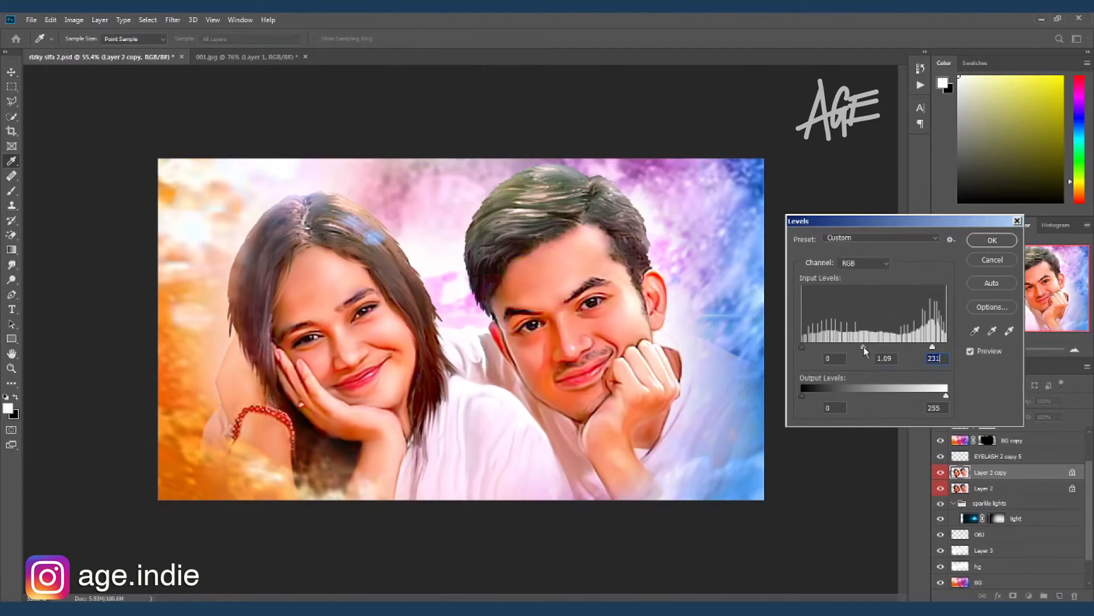
key(Return)
click(1014, 595)
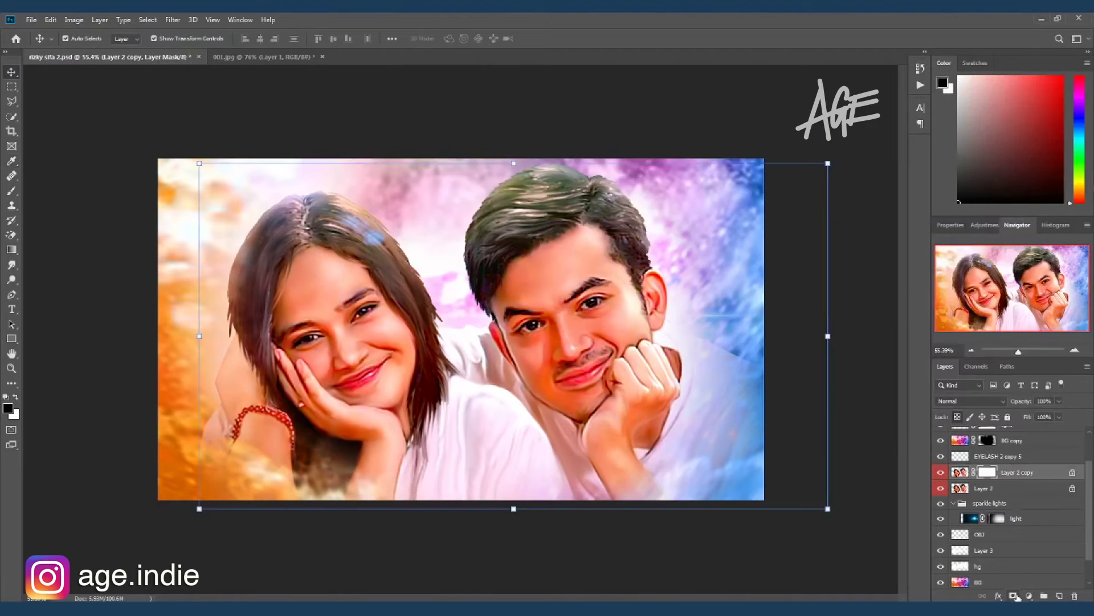
key(b)
drag(288, 239, 261, 373)
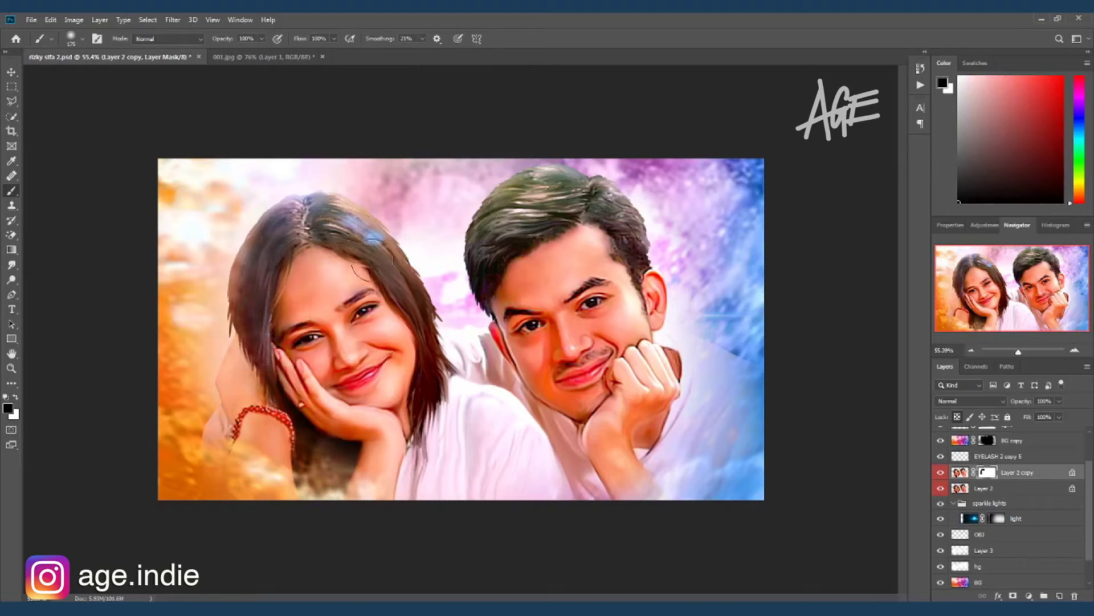
drag(373, 262, 240, 342)
mouse_move(546, 271)
mouse_down()
mouse_move(606, 221)
mouse_move(647, 225)
mouse_up()
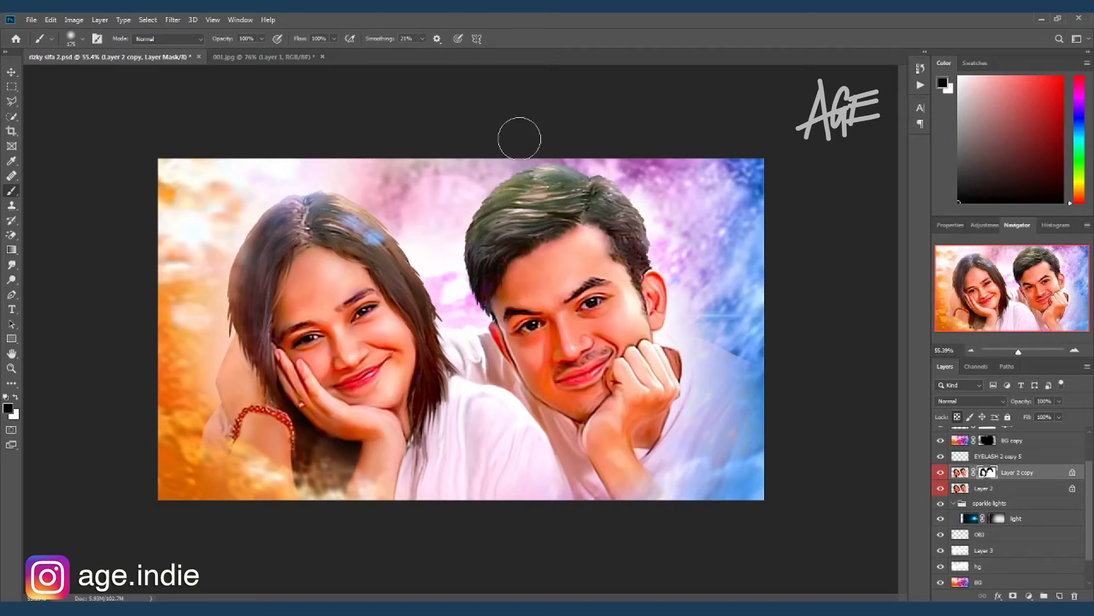
Merge Layer 2 copy down into Layer 2 and apply a Vibrance adjustment.
right_click(1020, 480)
click(995, 463)
click(74, 19)
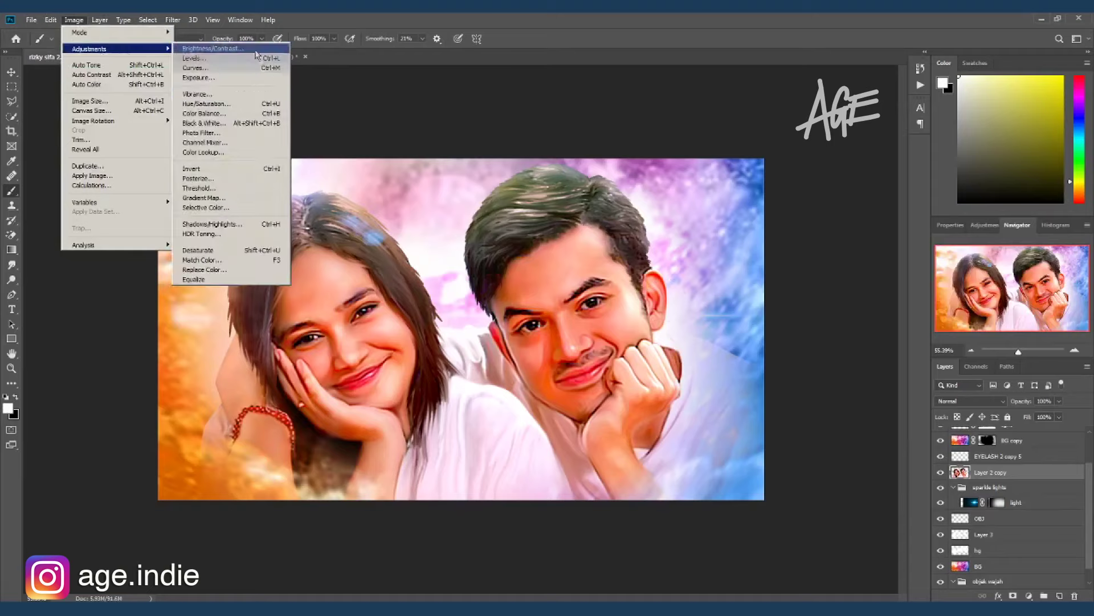
click(193, 98)
key(Return)
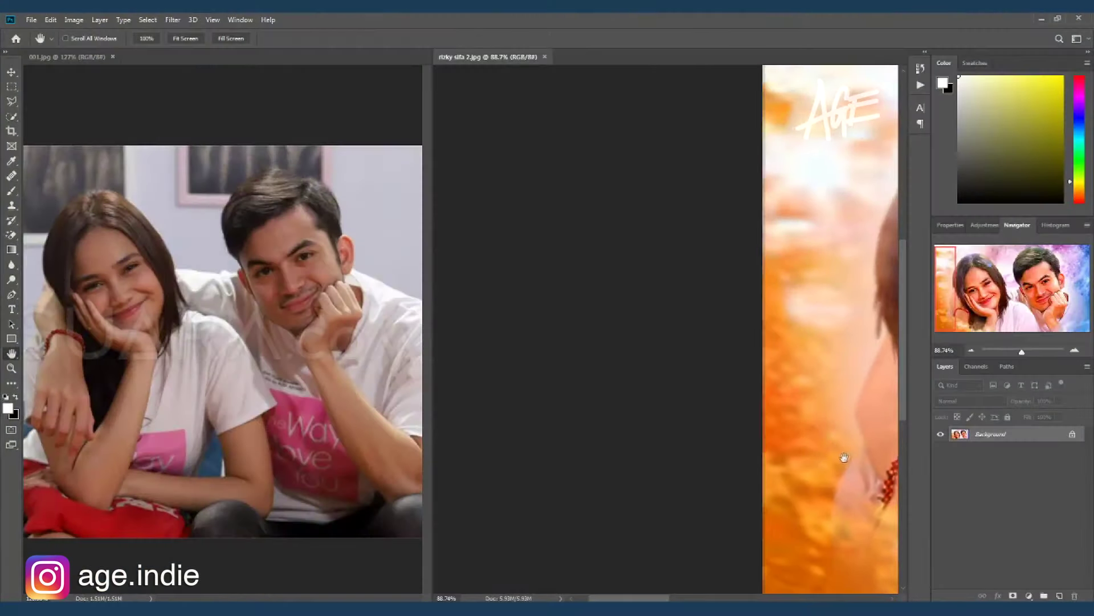
drag(844, 457, 687, 460)
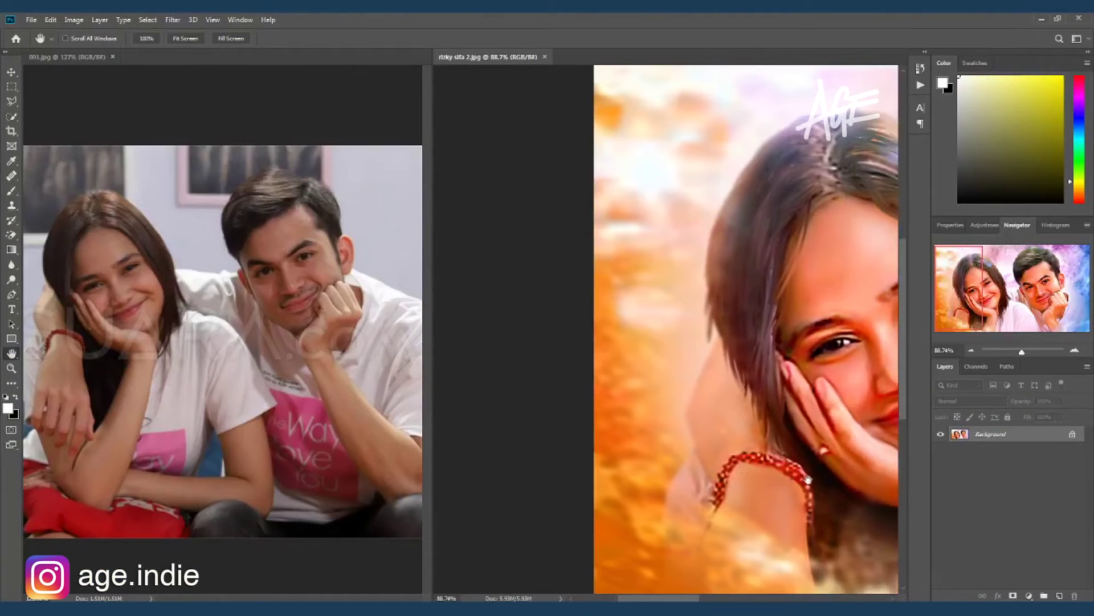
scroll(686, 464, right, 2)
scroll(684, 471, right, 2)
scroll(682, 479, right, 1)
scroll(682, 478, right, 1)
scroll(719, 490, right, 1)
scroll(764, 502, right, 1)
drag(734, 507, 701, 509)
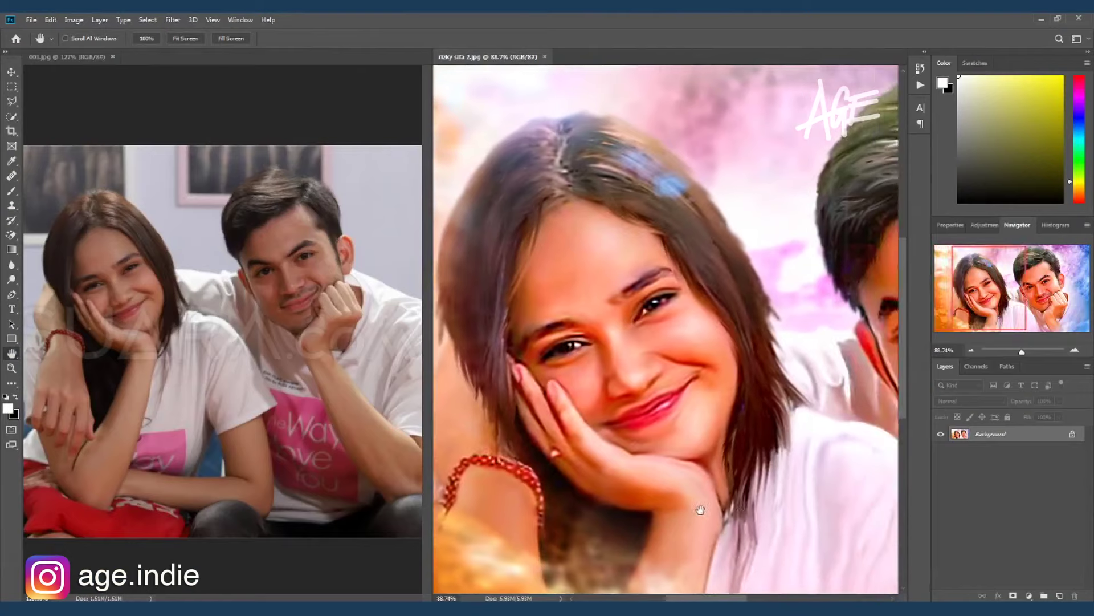
drag(836, 515, 659, 522)
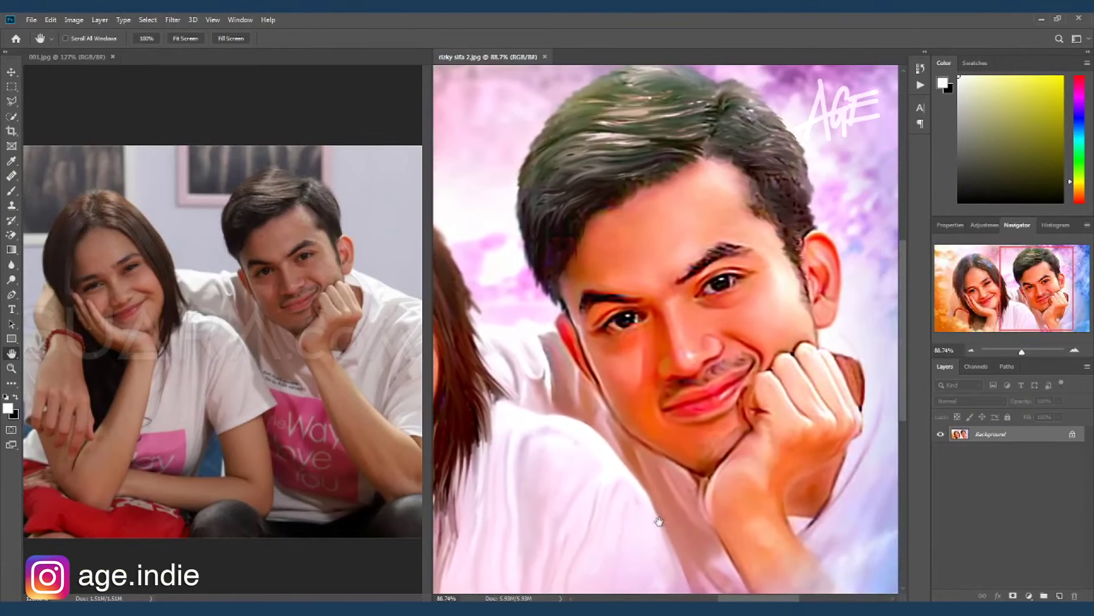
key(ctrl+0)
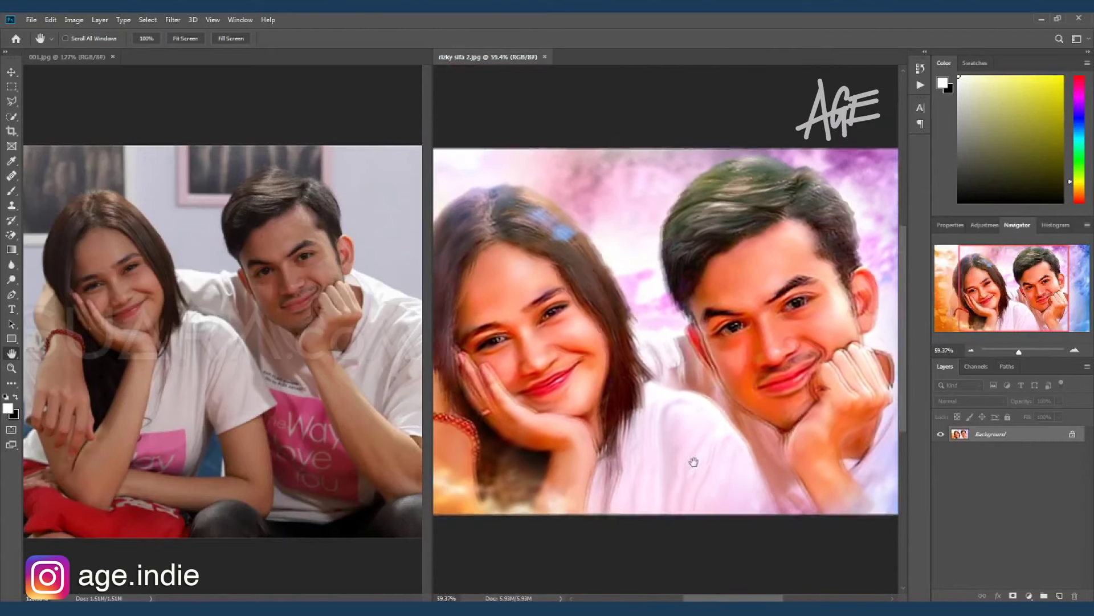
scroll(704, 479, down, 2)
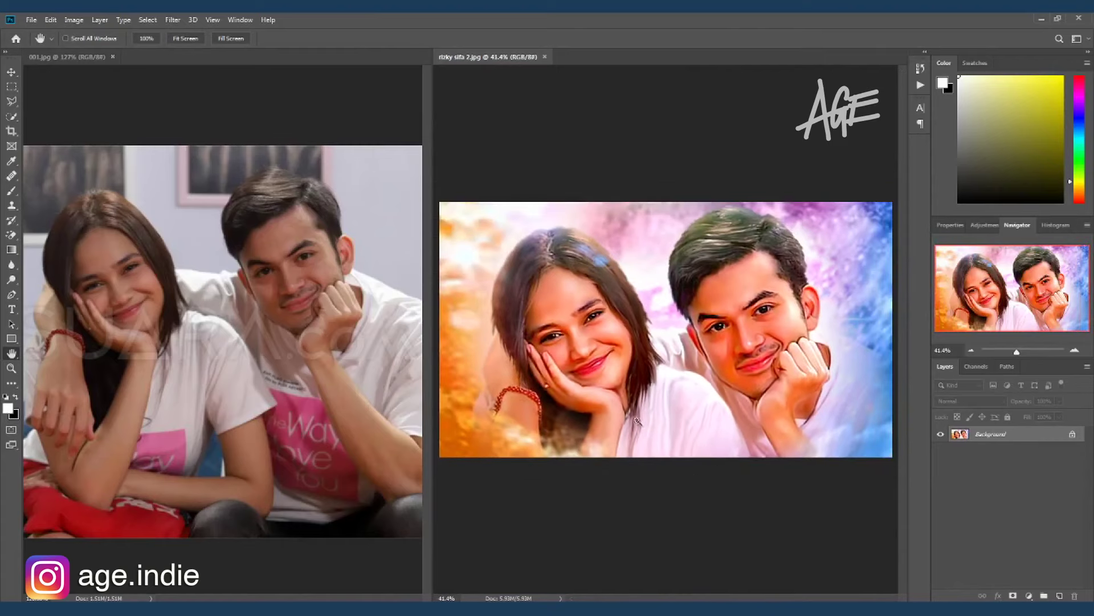
scroll(638, 422, up, 2)
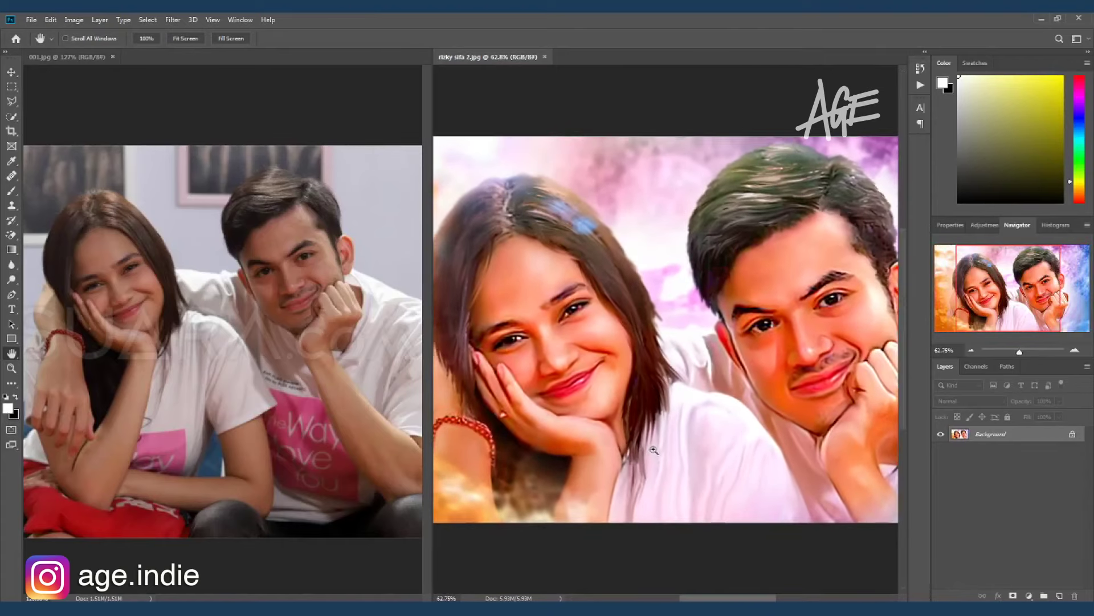
drag(687, 437, 674, 435)
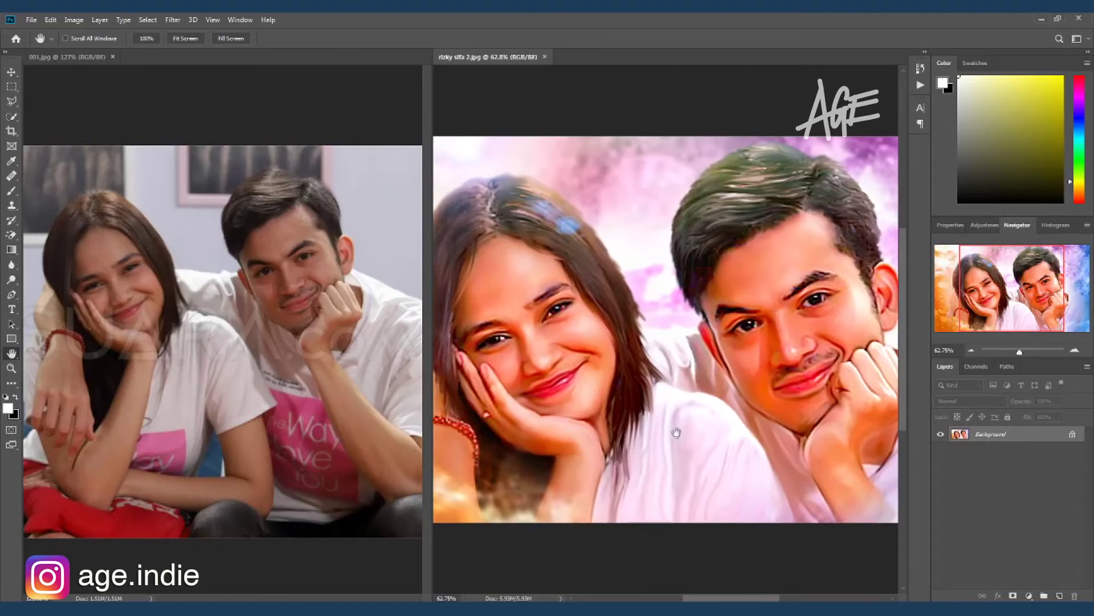
scroll(686, 443, up, 1)
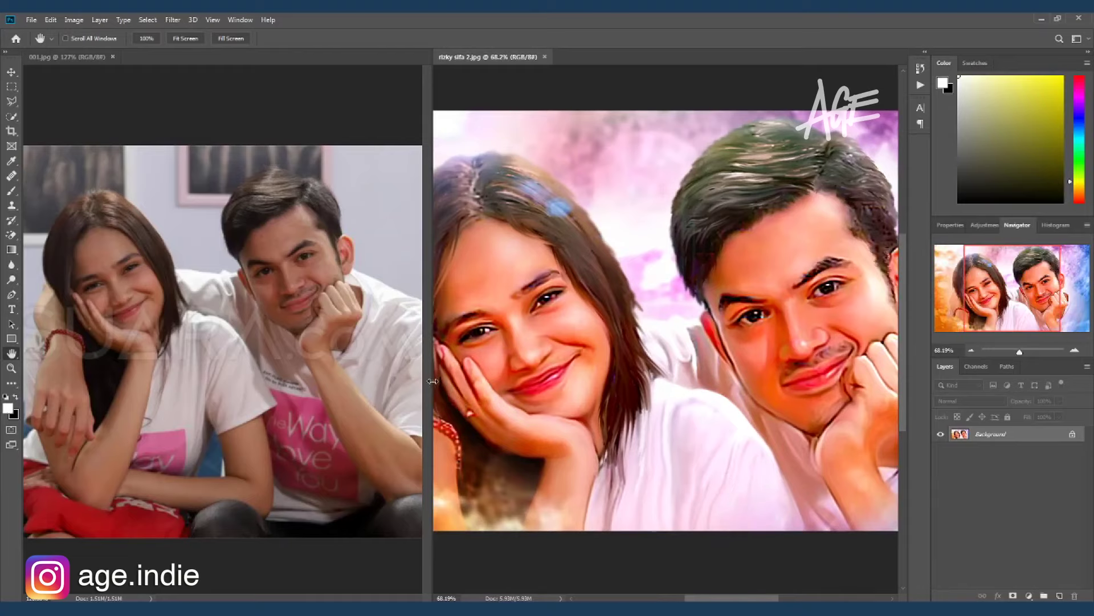
drag(431, 380, 369, 381)
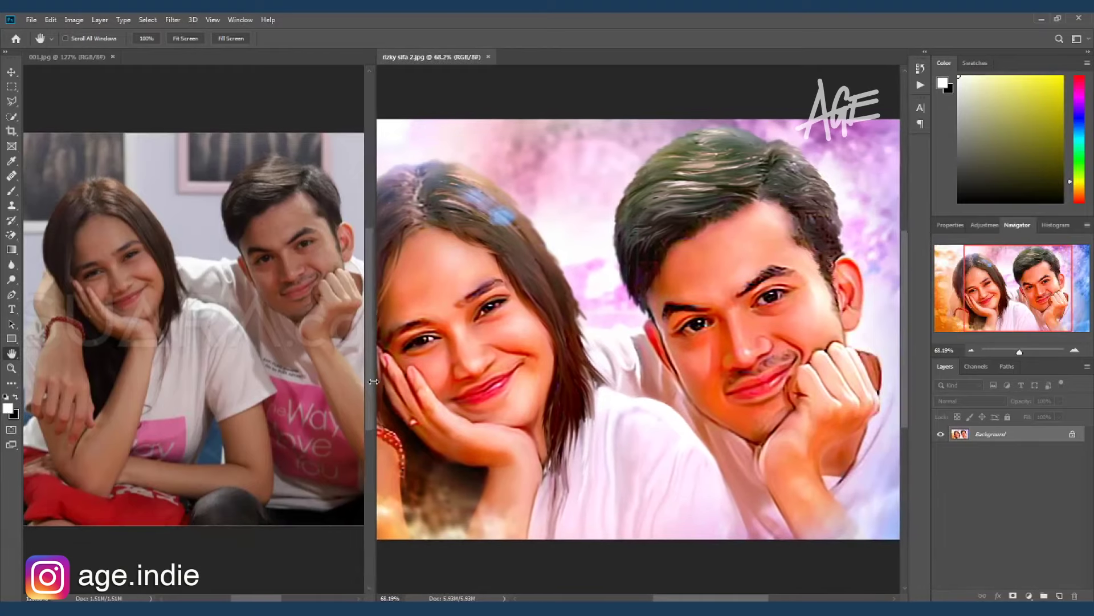
drag(502, 387, 555, 388)
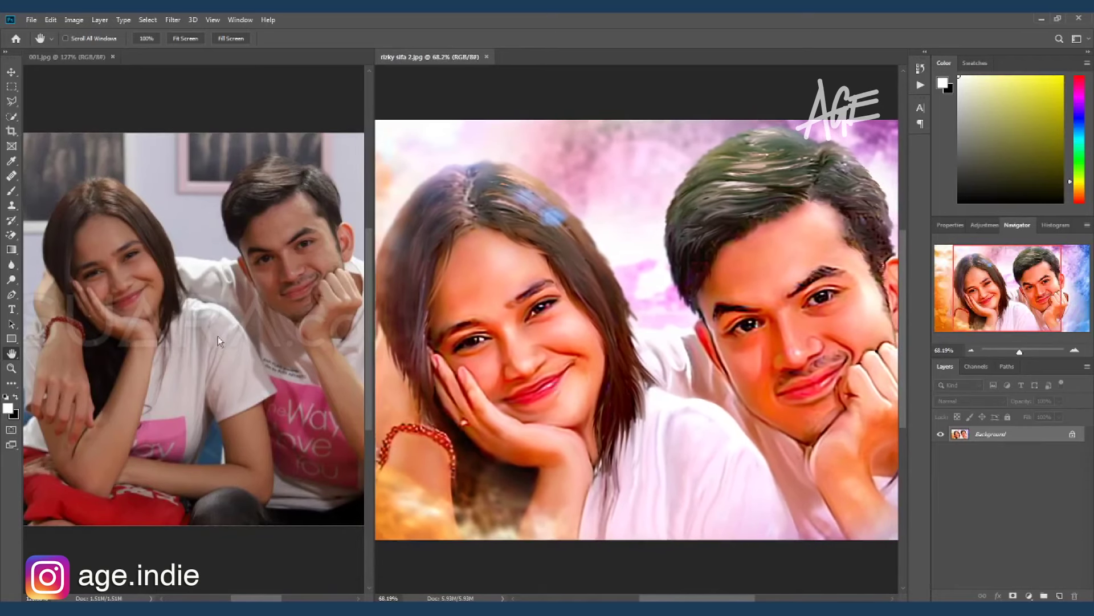
drag(219, 341, 207, 332)
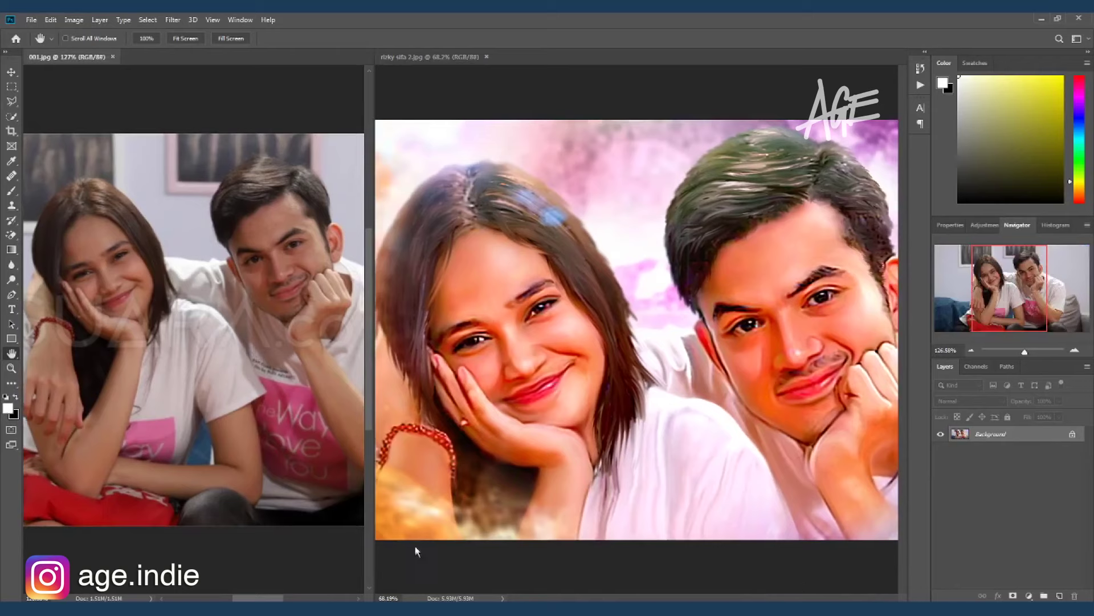